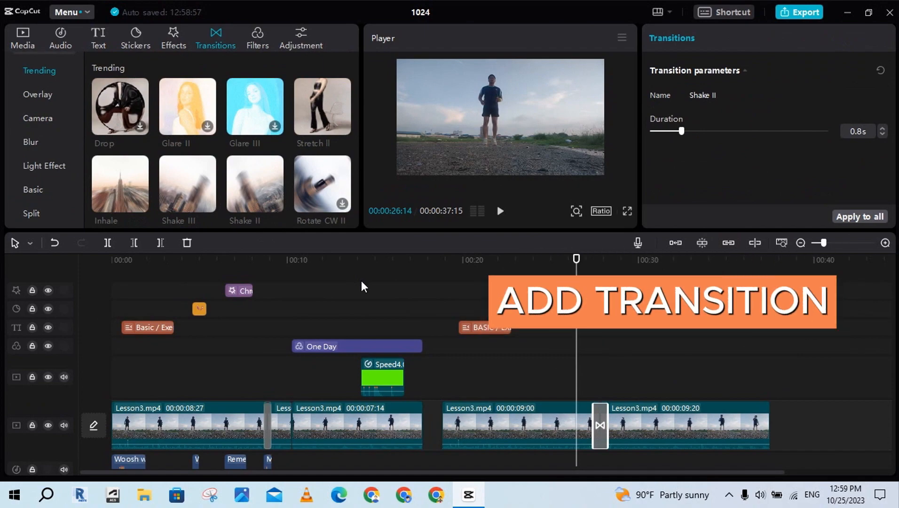
# Step: Preview the transition between the two clips and add the One Day movie filter at the playhead
pyautogui.click(521, 360)
pyautogui.click(501, 212)
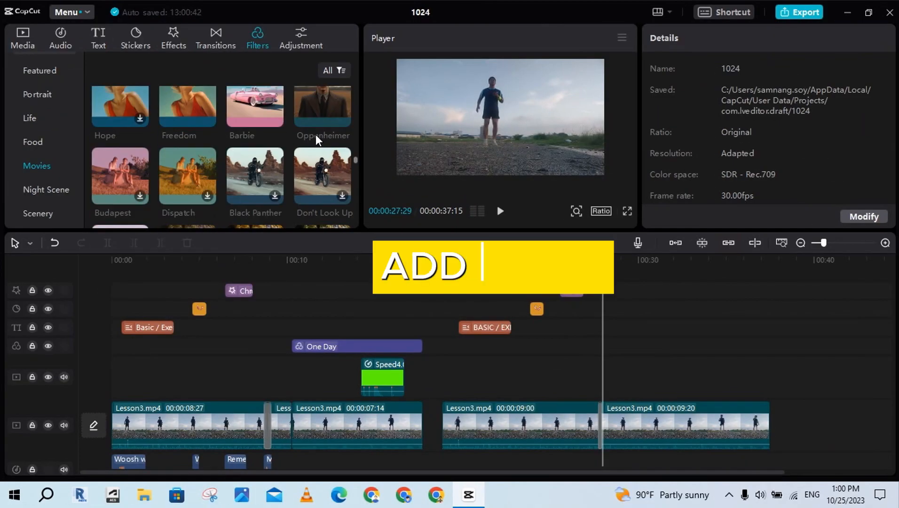
pyautogui.scroll(-2, 315, 134)
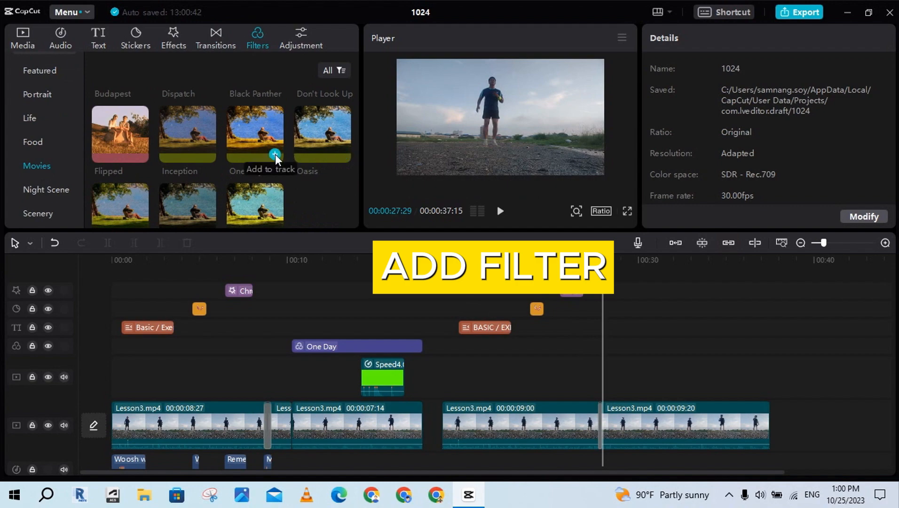
pyautogui.click(275, 154)
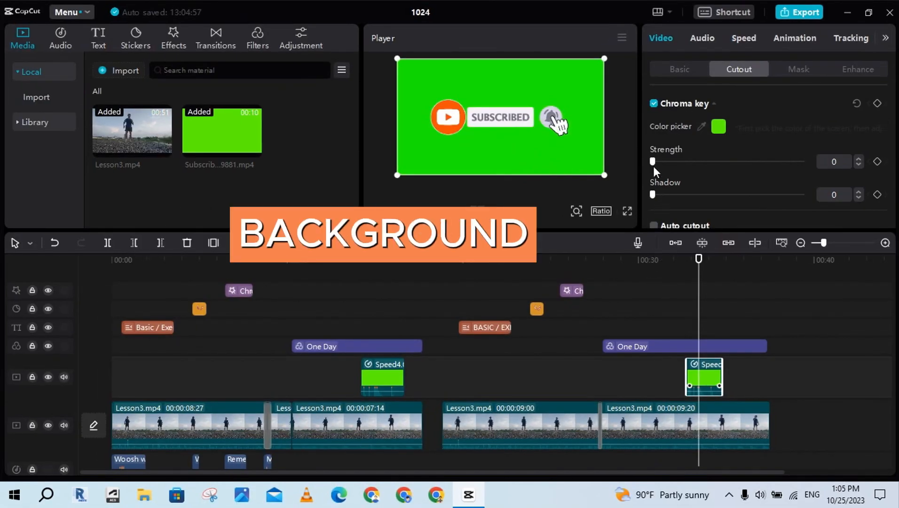
# Step: Increase the chroma key strength on the green-screen subscribe clip
pyautogui.moveTo(653, 161); pyautogui.dragTo(667, 161)
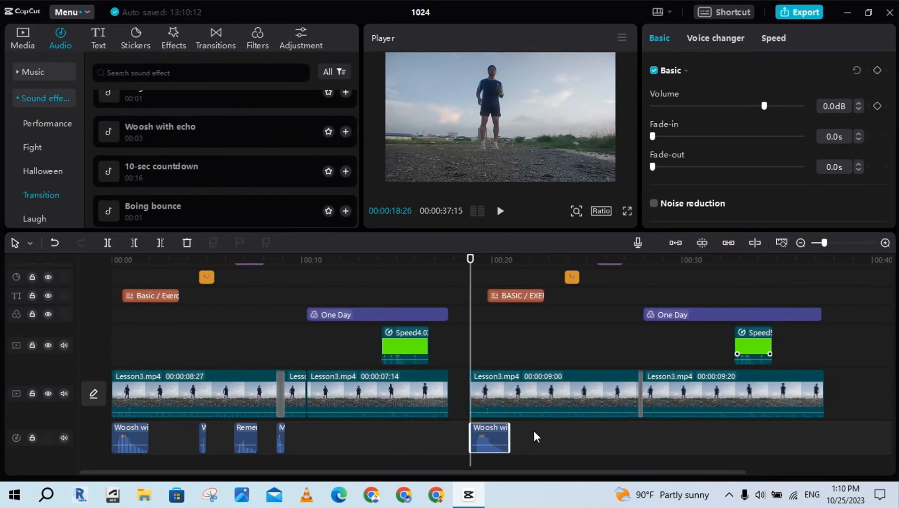
# Step: Play back the start of the second section to hear the woosh sound effect with the title
pyautogui.click(499, 212)
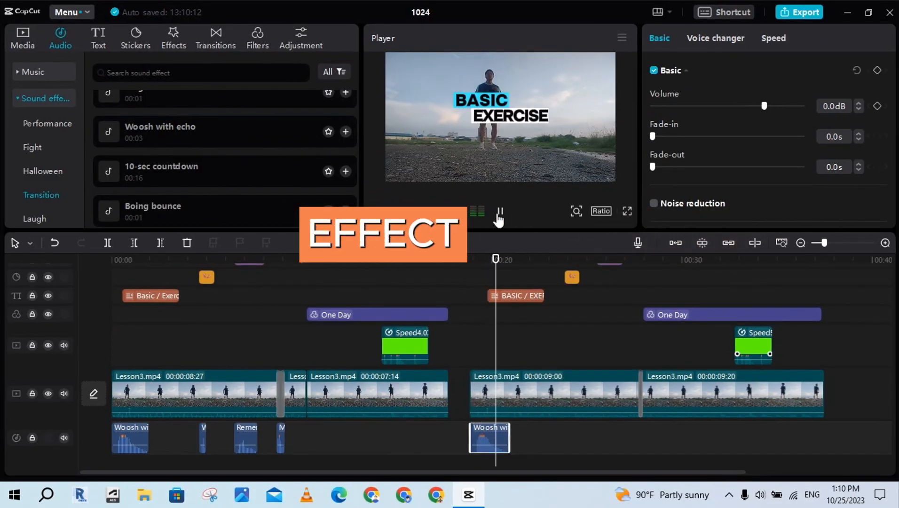
pyautogui.click(501, 212)
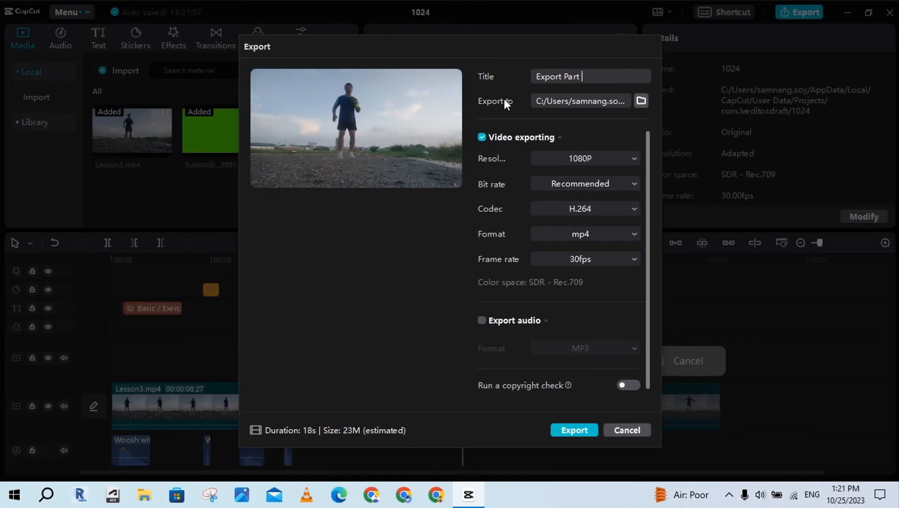
# Step: Export the video as a 1080P H.264 mp4 at 30fps
pyautogui.click(574, 431)
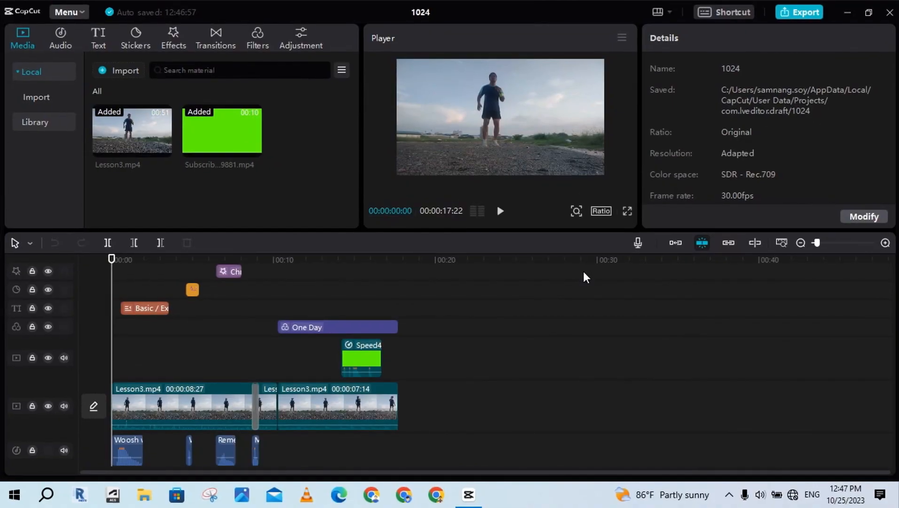
# Step: Play the edited sequence from the start and check the existing Basic Exercise title
pyautogui.click(501, 212)
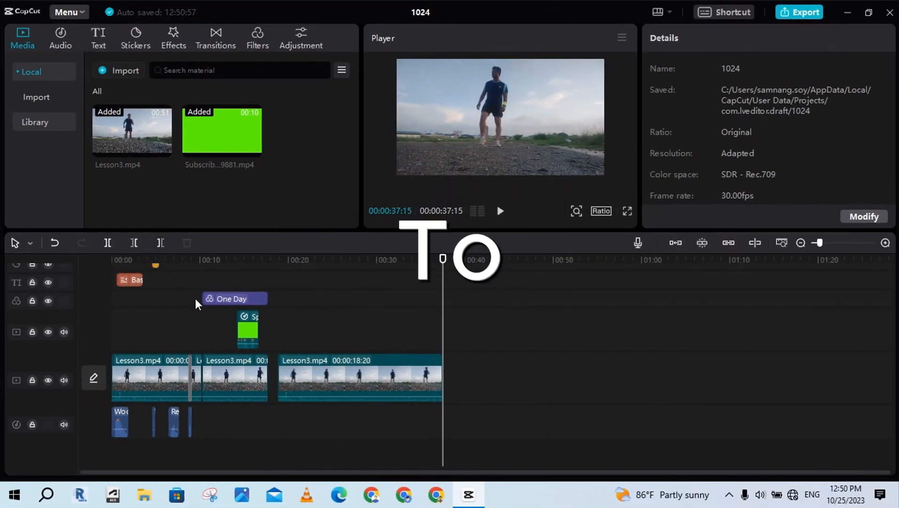
pyautogui.click(128, 292)
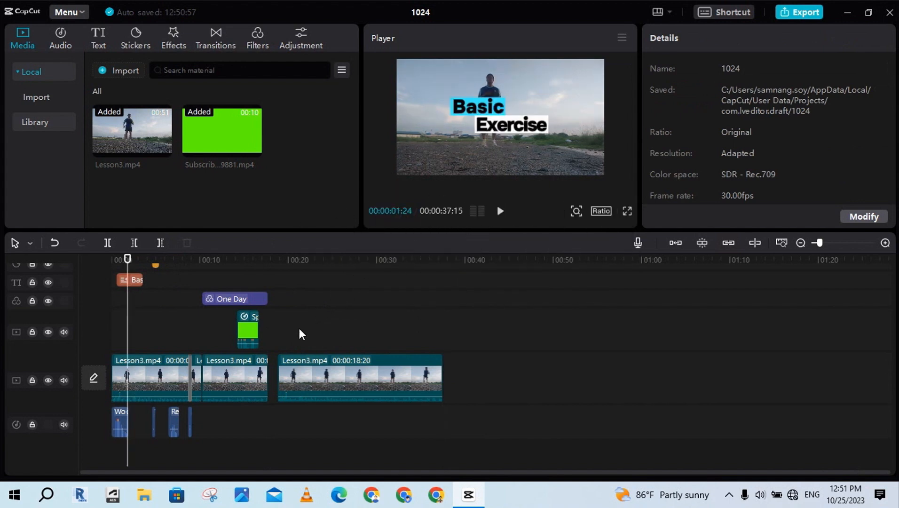
# Step: Add the THANK YOU FOR WATCHING text template at 00:00:19:23, near the start of the second section
pyautogui.click(287, 343)
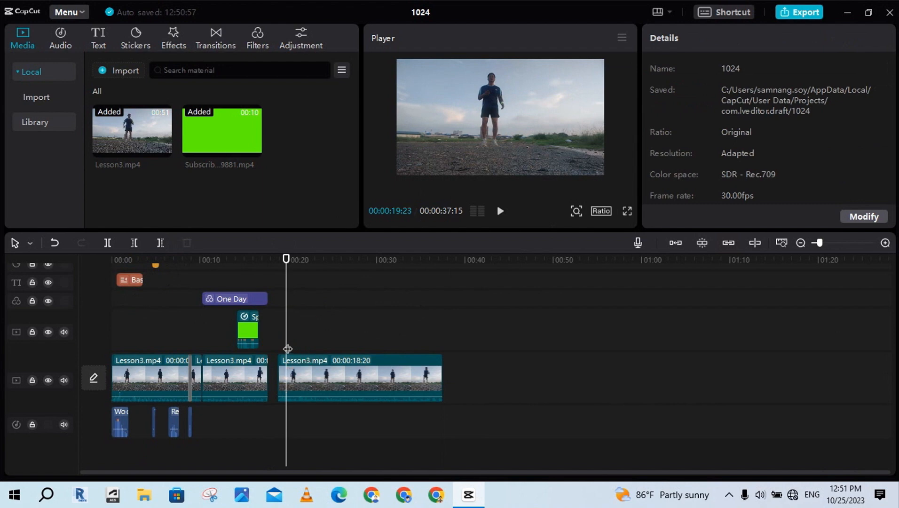
pyautogui.click(100, 43)
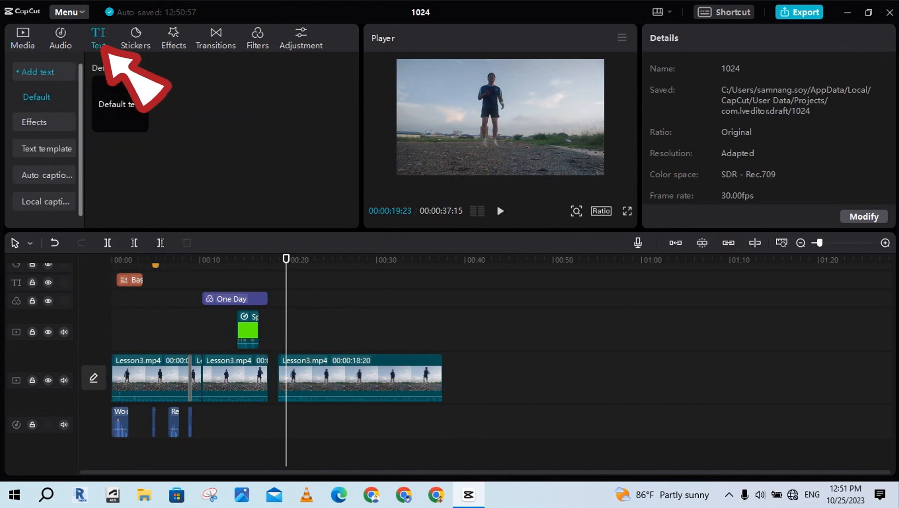
pyautogui.click(46, 148)
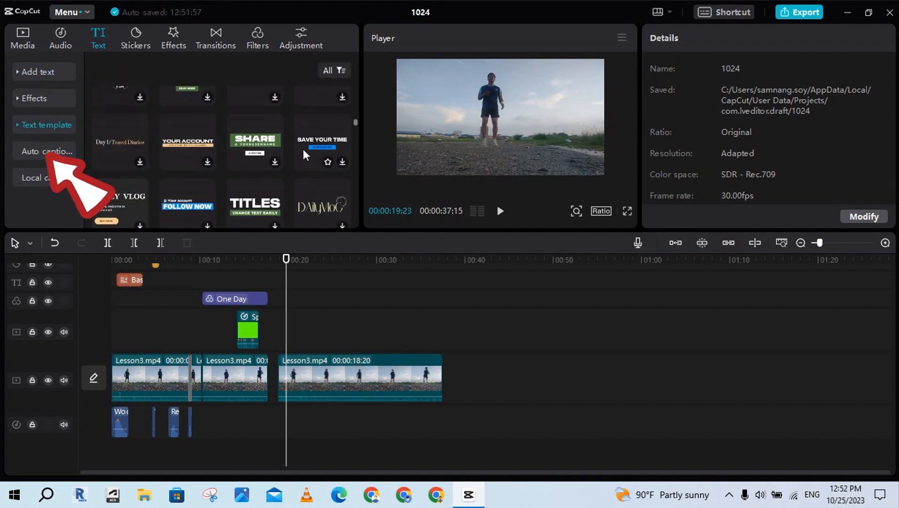
pyautogui.scroll(-10, 303, 149)
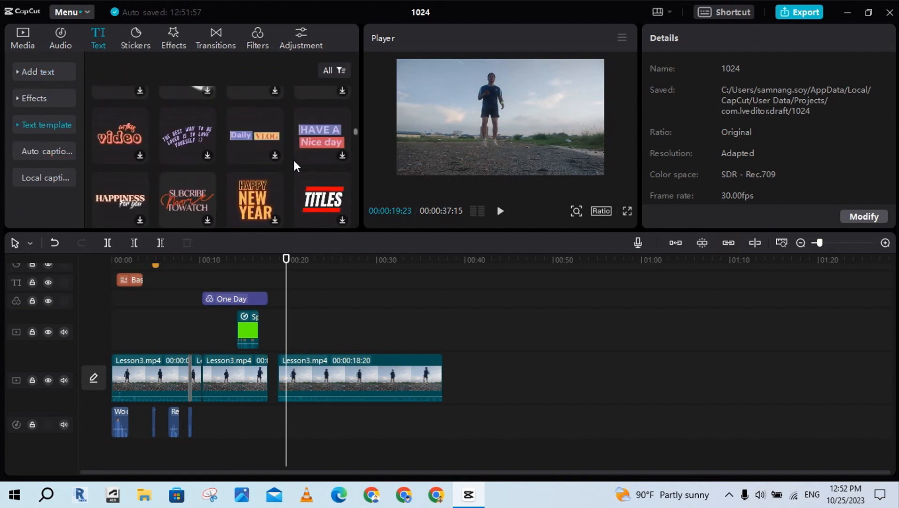
pyautogui.scroll(-10, 294, 158)
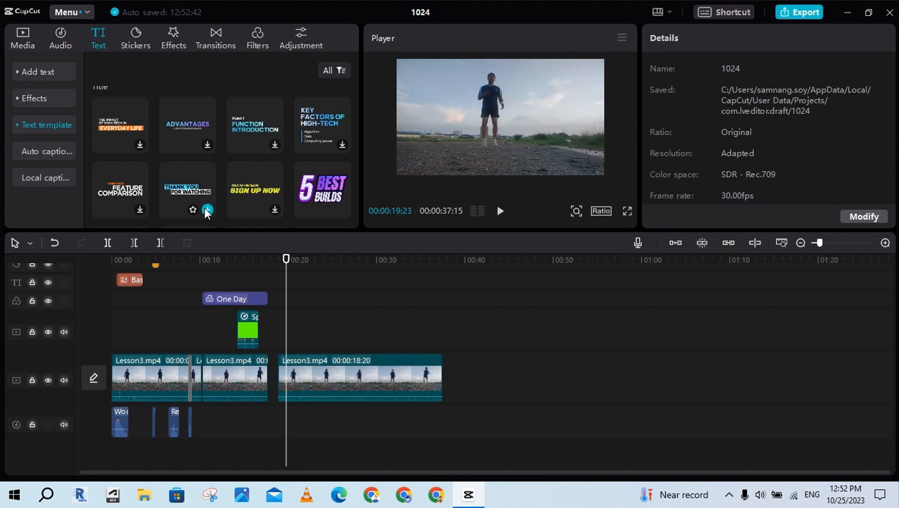
pyautogui.click(206, 209)
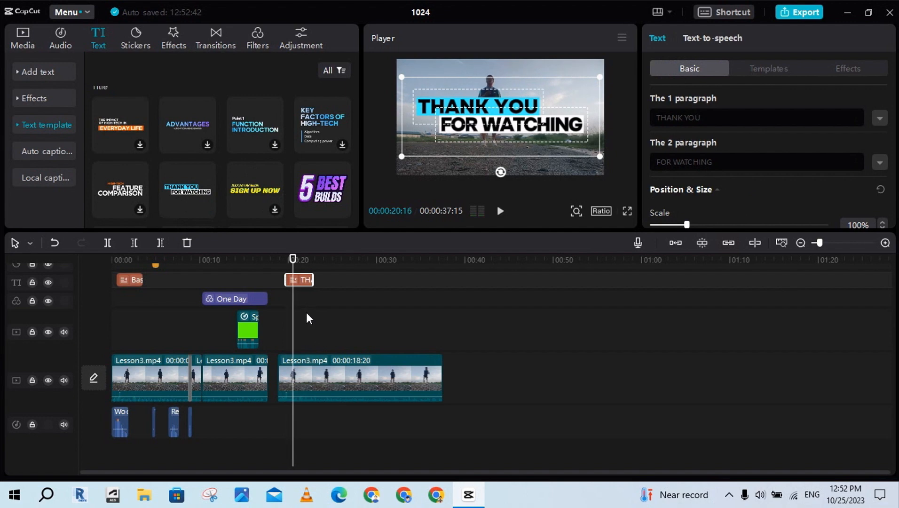
# Step: Replace the template's first paragraph with BASIC and its second paragraph with EXERCISE
pyautogui.click(712, 120)
pyautogui.press('BackSpace')
pyautogui.press('BackSpace')
pyautogui.press('BackSpace')
pyautogui.press('BackSpace')
pyautogui.press('BackSpace')
pyautogui.press('BackSpace')
pyautogui.press('BackSpace')
pyautogui.press('BackSpace')
pyautogui.press('BackSpace')
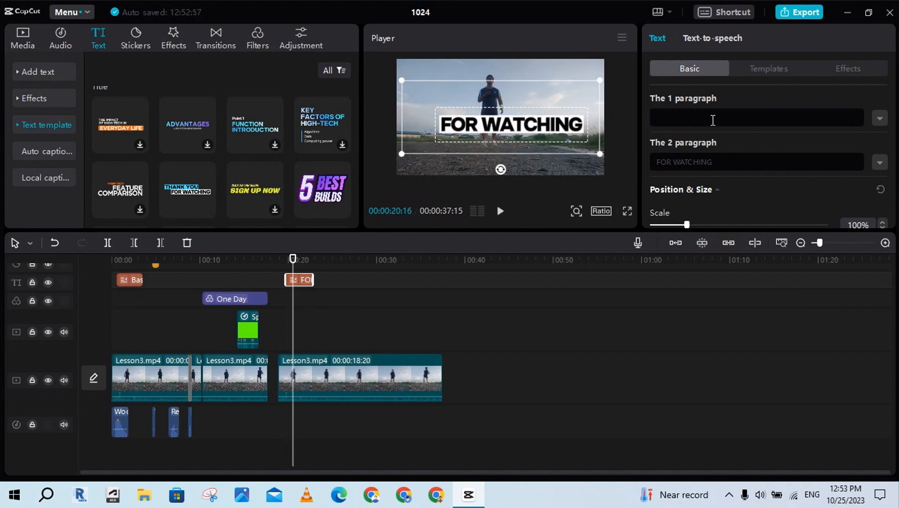
pyautogui.write('BASIC')
pyautogui.moveTo(722, 165); pyautogui.dragTo(652, 159)
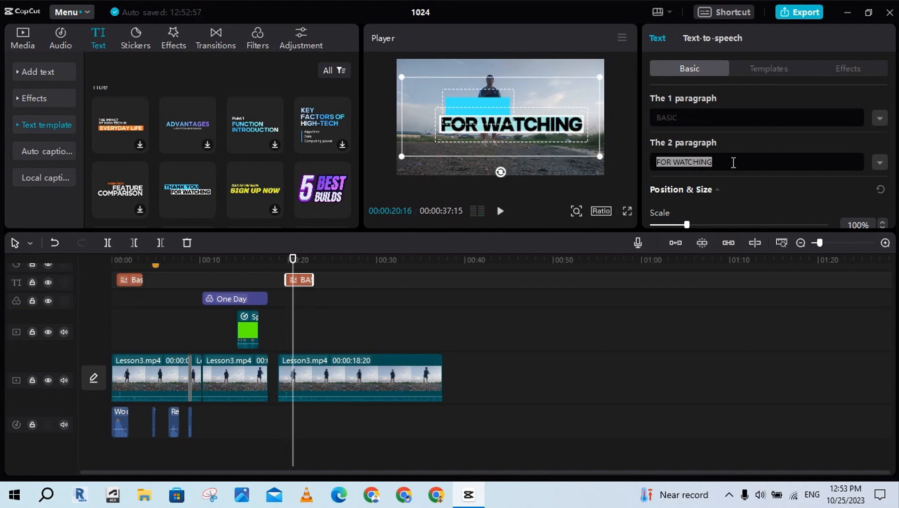
pyautogui.press('BackSpace')
pyautogui.write('EXERCISE')
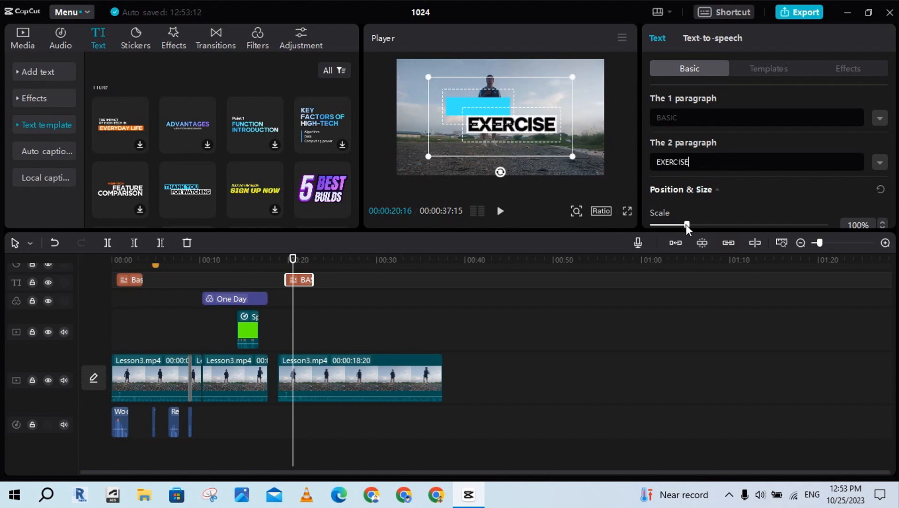
# Step: Scale the new title to 77% and move it slightly upward in the frame, keeping it horizontally centered
pyautogui.moveTo(685, 225); pyautogui.dragTo(677, 227)
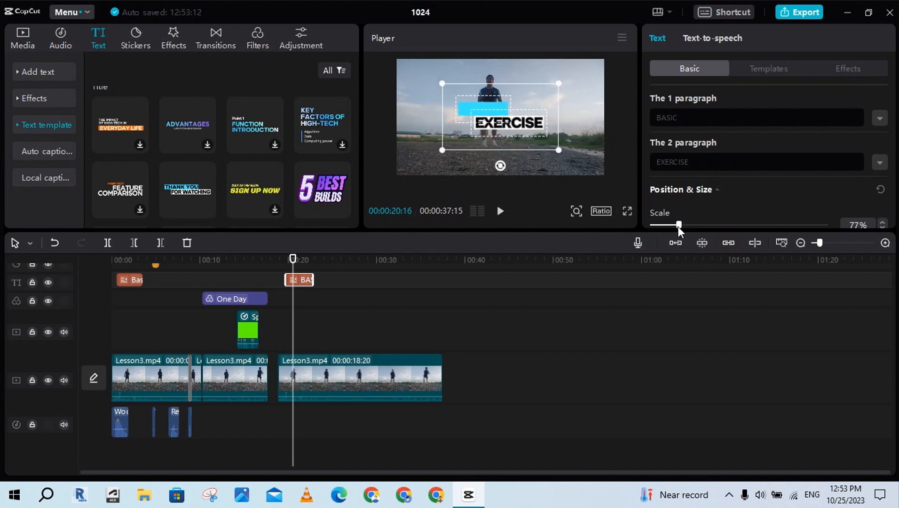
pyautogui.moveTo(506, 123); pyautogui.dragTo(506, 117)
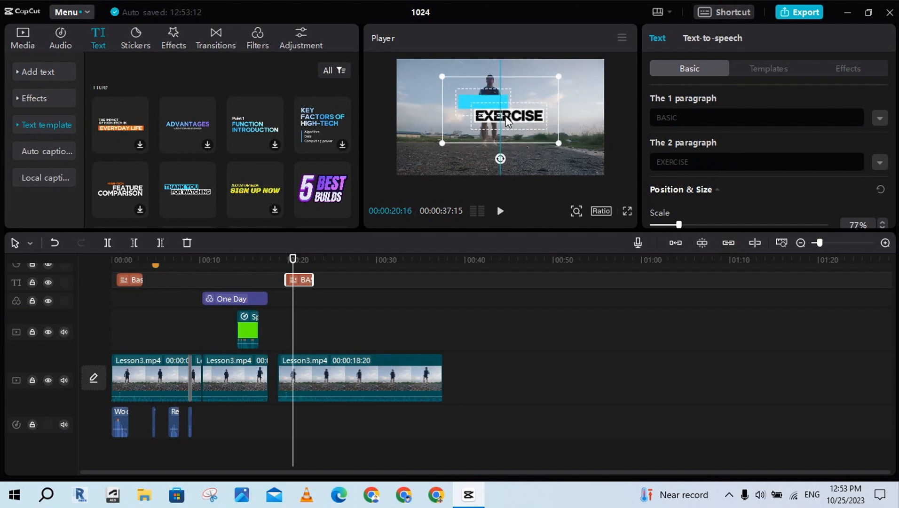
# Step: Play back the second section's opening to check the BASIC EXERCISE title animation
pyautogui.click(280, 330)
pyautogui.click(500, 211)
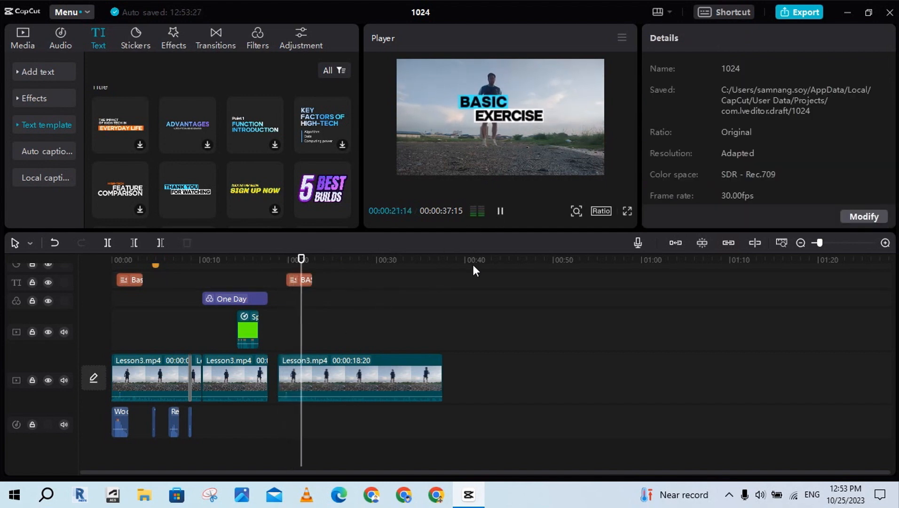
pyautogui.click(500, 211)
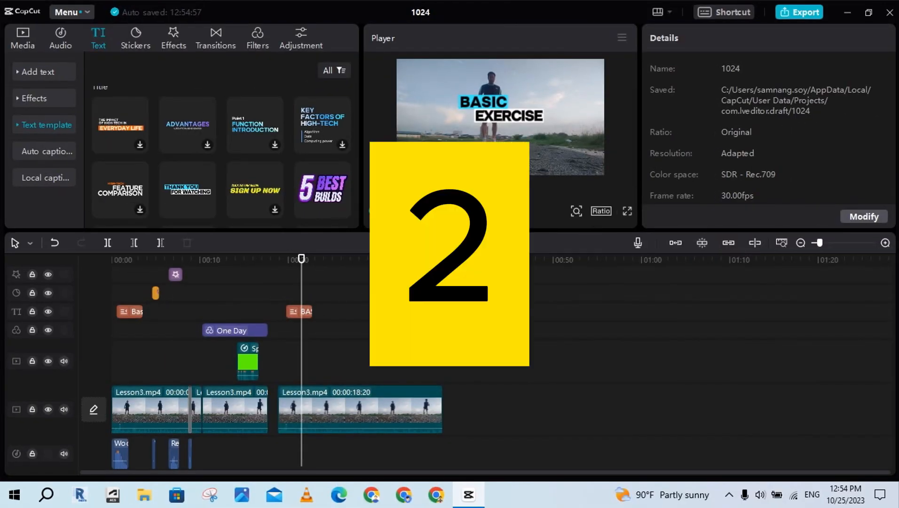
# Step: Enlarge the timeline and play the first section around the existing sticker to review how it looks
pyautogui.scroll(1, 375, 327)
pyautogui.scroll(4, 375, 328)
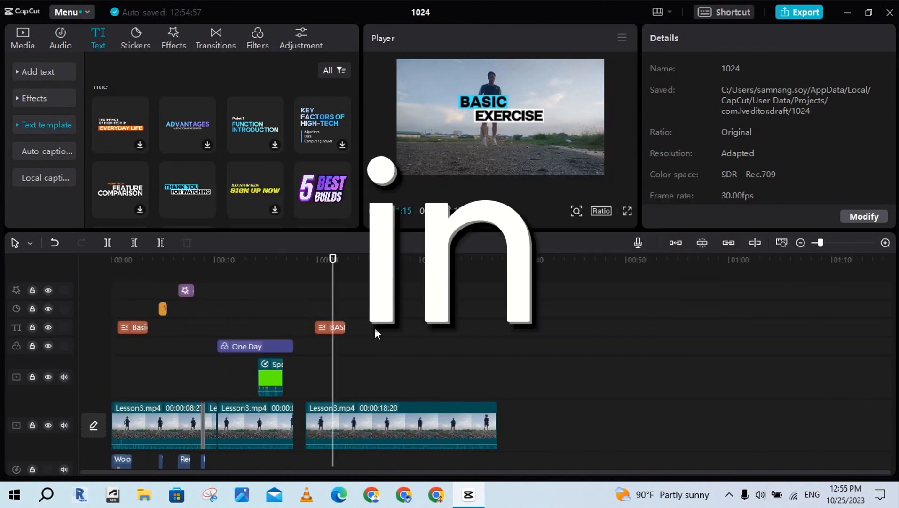
pyautogui.scroll(1, 375, 329)
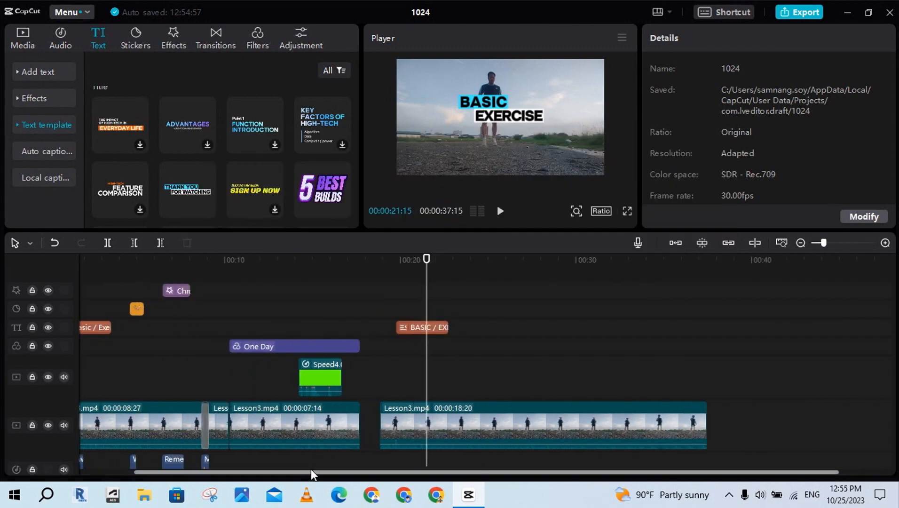
pyautogui.moveTo(312, 469); pyautogui.dragTo(257, 469)
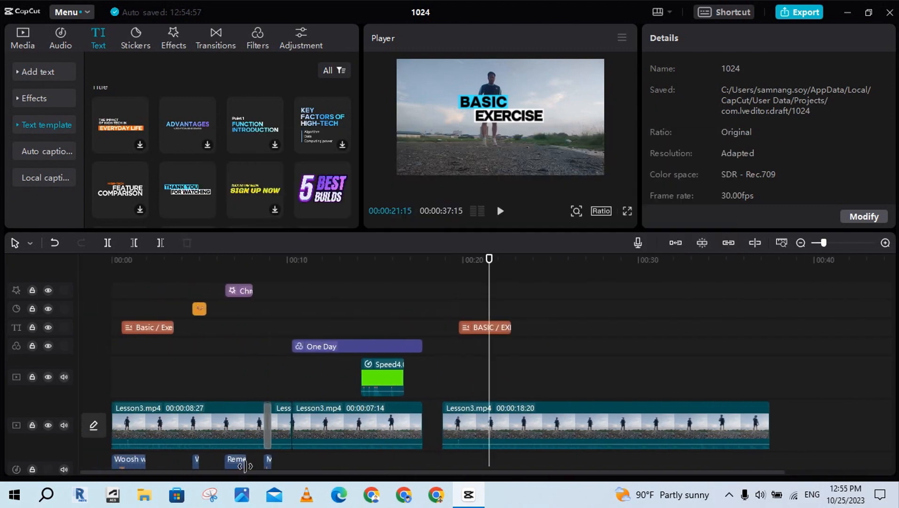
pyautogui.click(191, 327)
pyautogui.press('space')
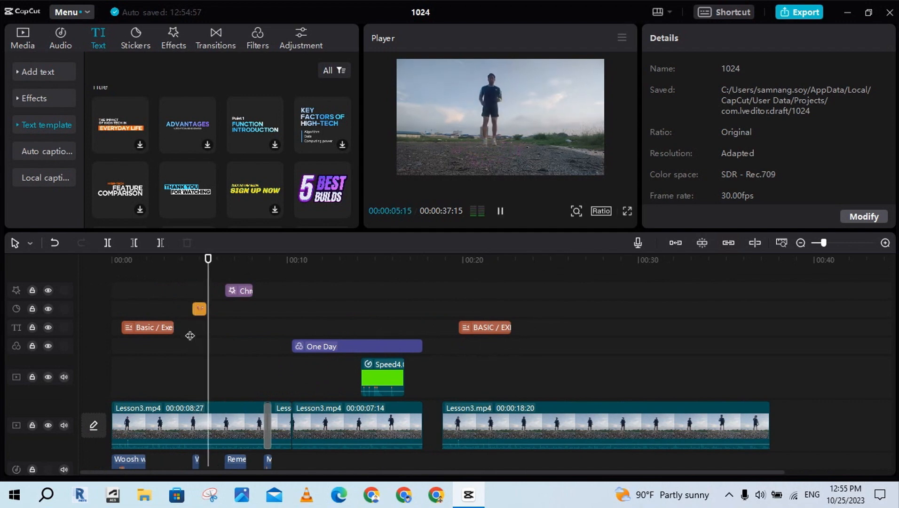
pyautogui.press('space')
pyautogui.click(197, 329)
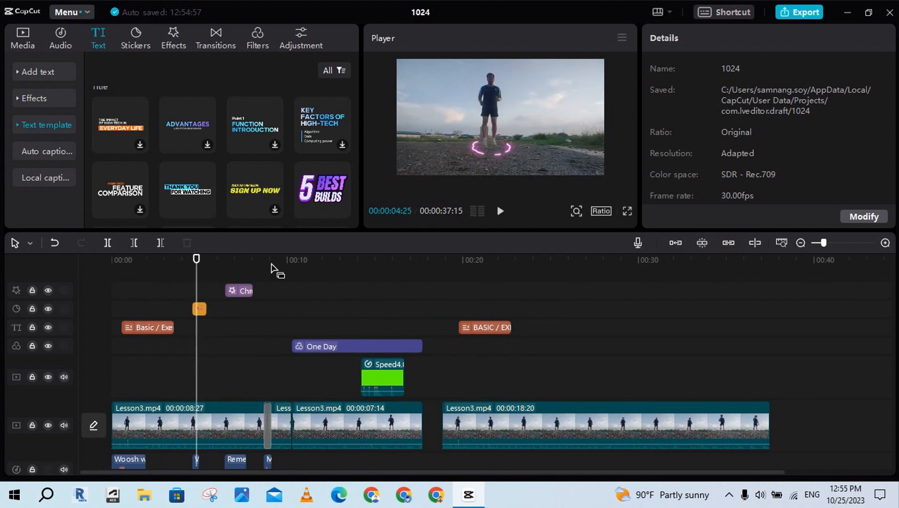
# Step: Add the pink glowing ring sticker from the Vibes category at 00:00:23:25, just after the second title
pyautogui.click(523, 323)
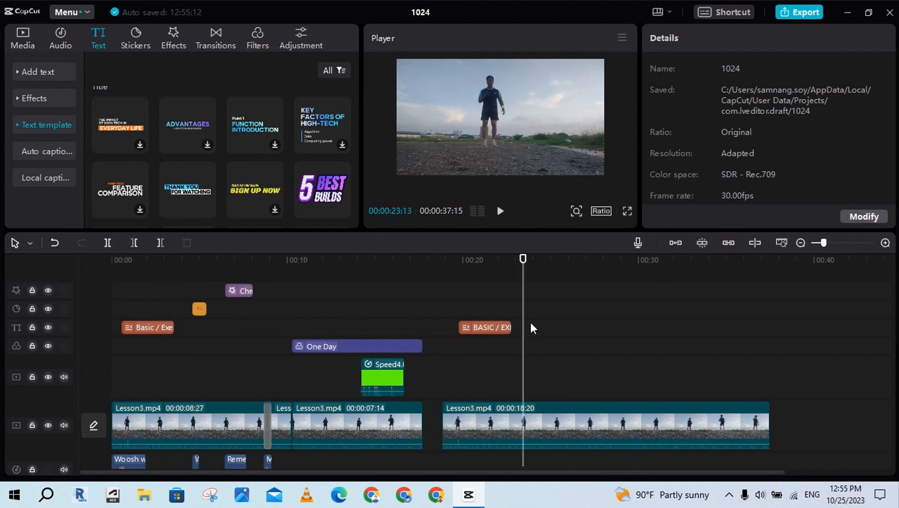
pyautogui.click(529, 328)
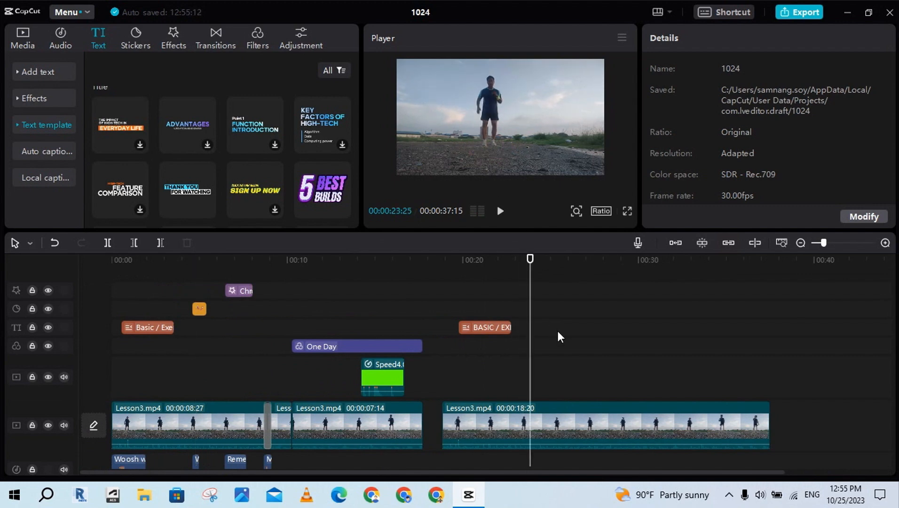
pyautogui.click(131, 43)
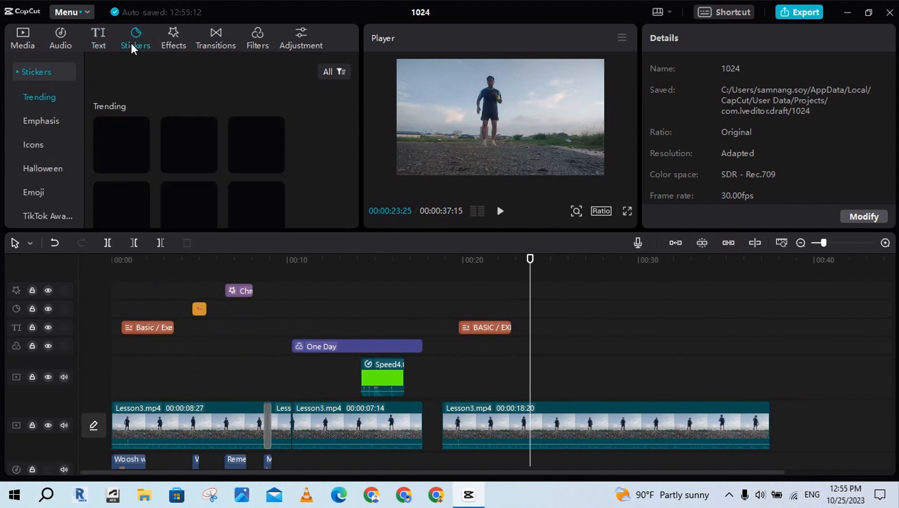
pyautogui.scroll(-5, 65, 98)
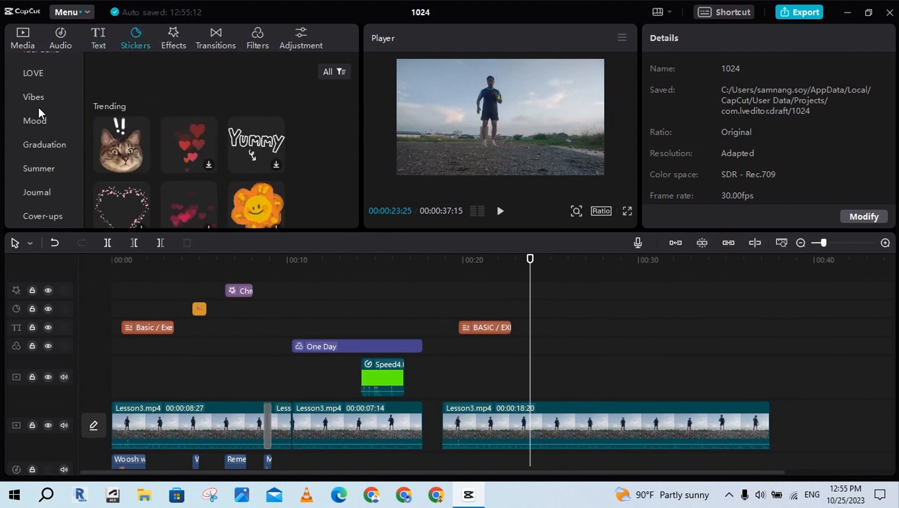
pyautogui.click(38, 102)
pyautogui.scroll(-8, 324, 122)
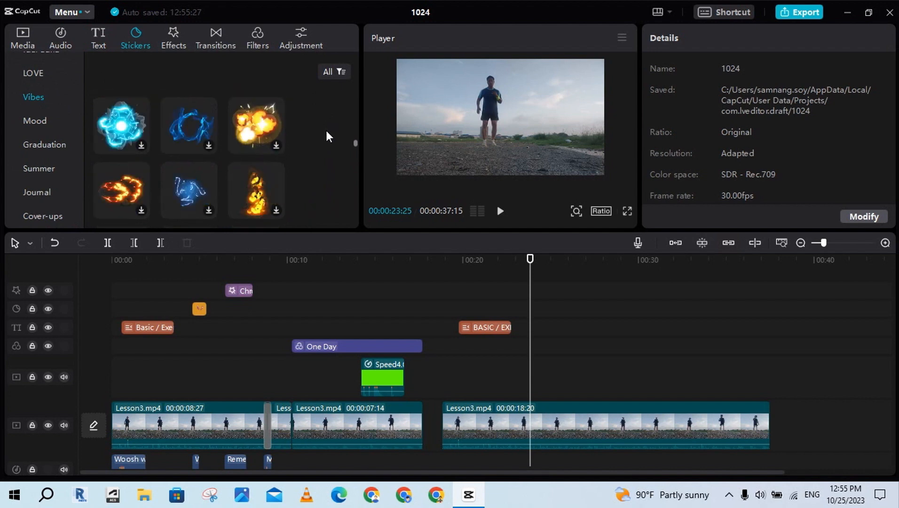
pyautogui.scroll(-6, 325, 131)
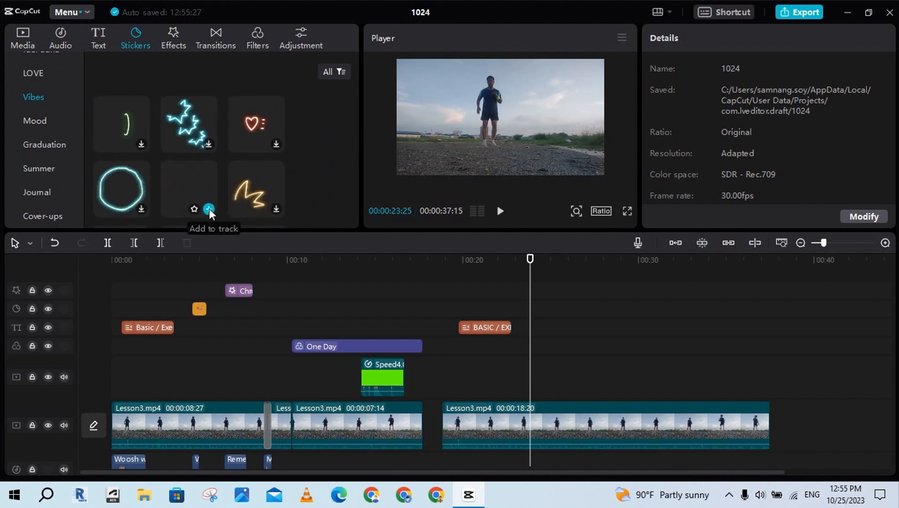
pyautogui.click(209, 209)
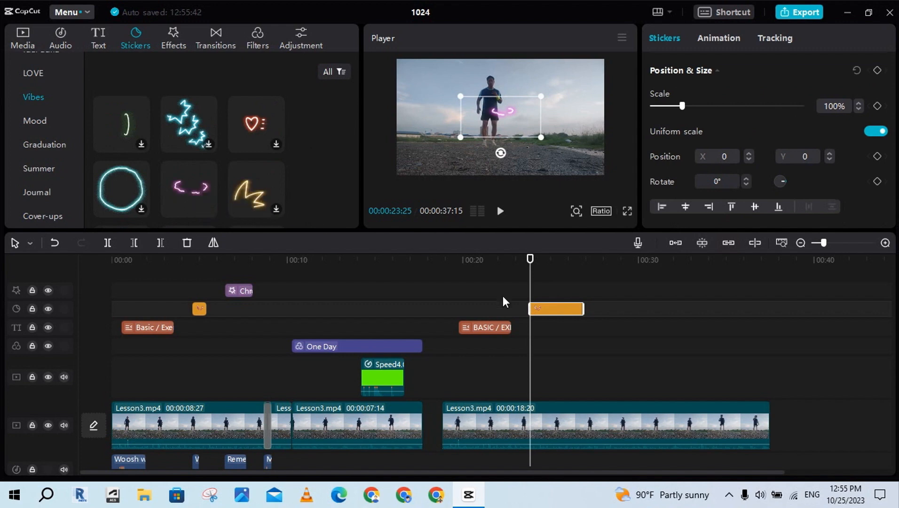
# Step: Move the ring sticker down to the man's feet at X -227, Y -699 and trim its end to 00:00:24:20
pyautogui.moveTo(503, 119); pyautogui.dragTo(488, 165)
pyautogui.moveTo(545, 294); pyautogui.dragTo(541, 299)
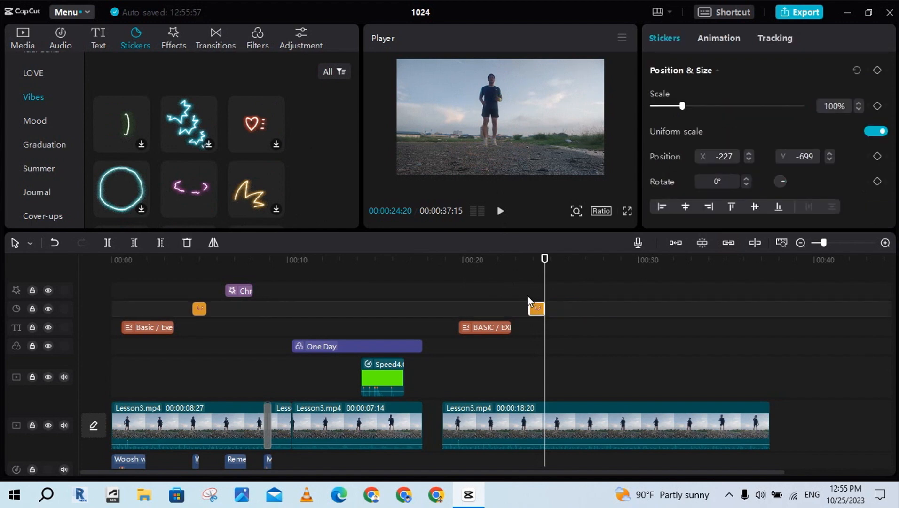
# Step: Play back the second section from 00:00:23:19 to check the new ring sticker at the man's feet
pyautogui.click(527, 299)
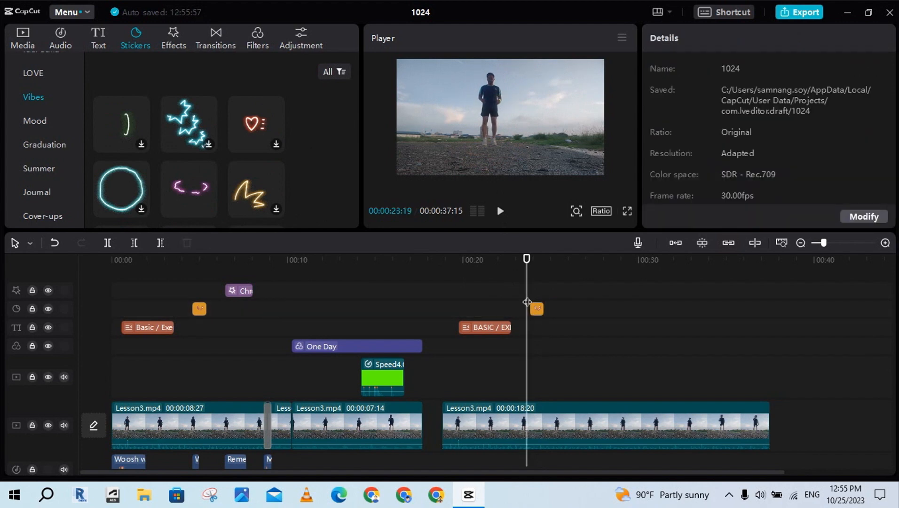
pyautogui.click(501, 211)
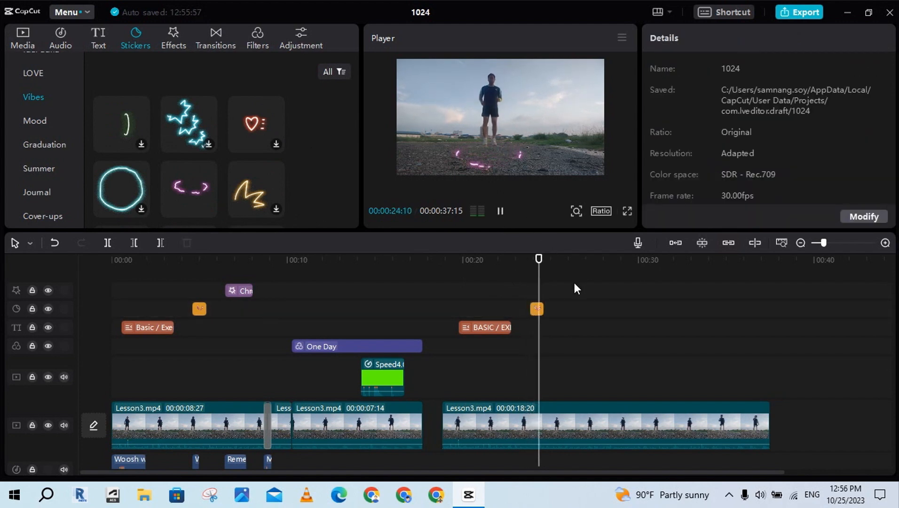
pyautogui.press('space')
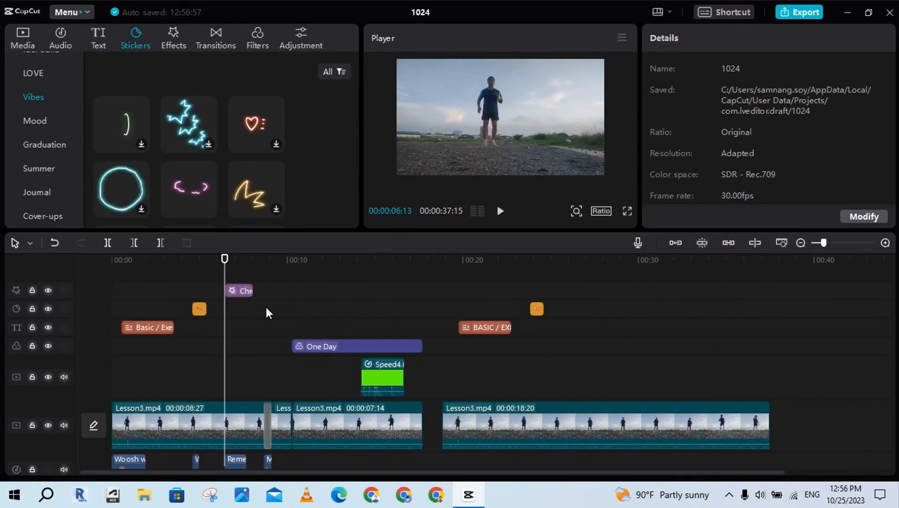
# Step: Play the first section around the existing chromatic effect to review its look and timing
pyautogui.click(504, 214)
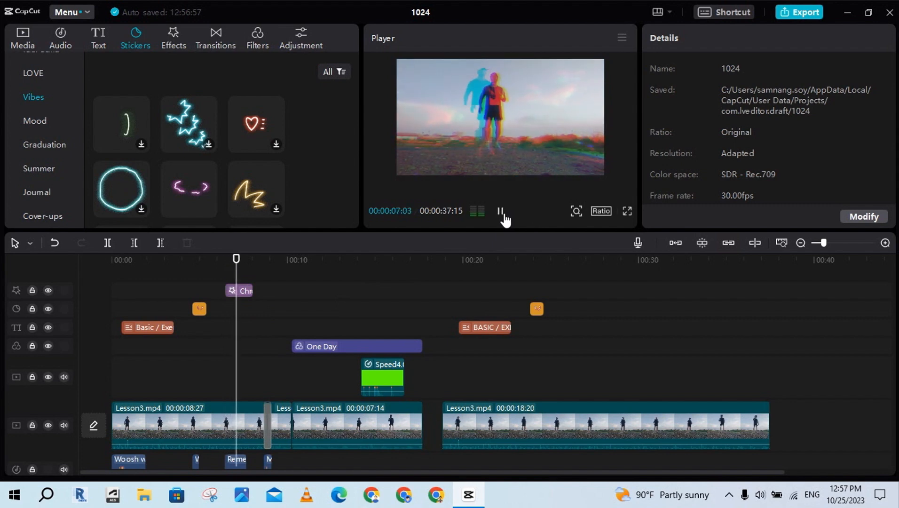
pyautogui.click(504, 215)
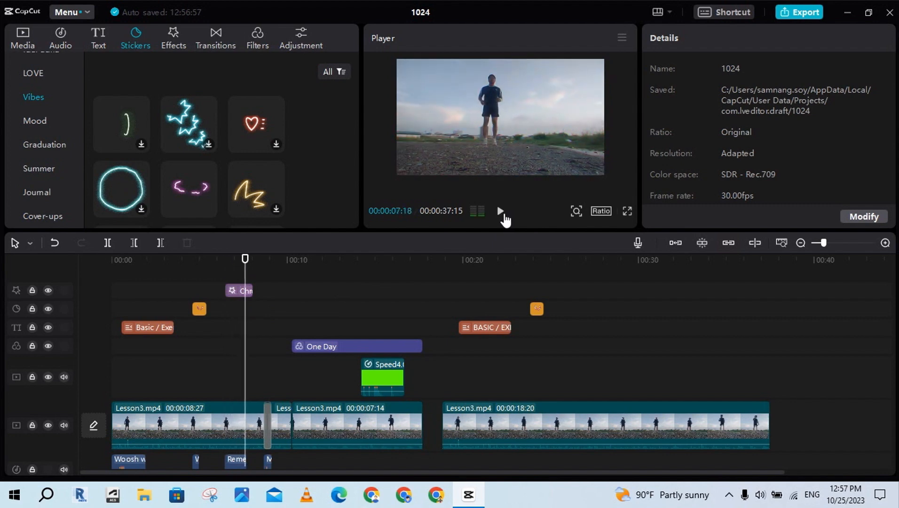
pyautogui.click(237, 304)
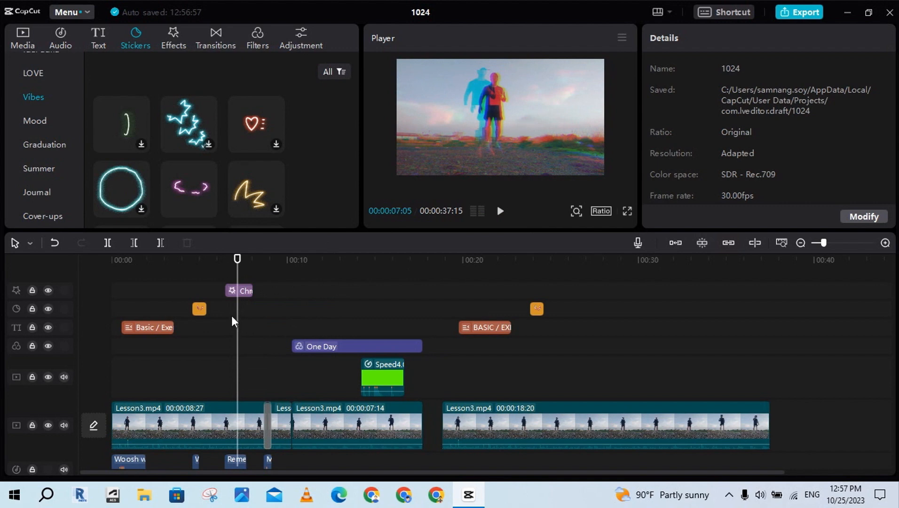
# Step: Add the Chromo-zoom video effect at 00:00:25:16, just after the second ring sticker, and trim its end to 00:00:26:28
pyautogui.click(555, 304)
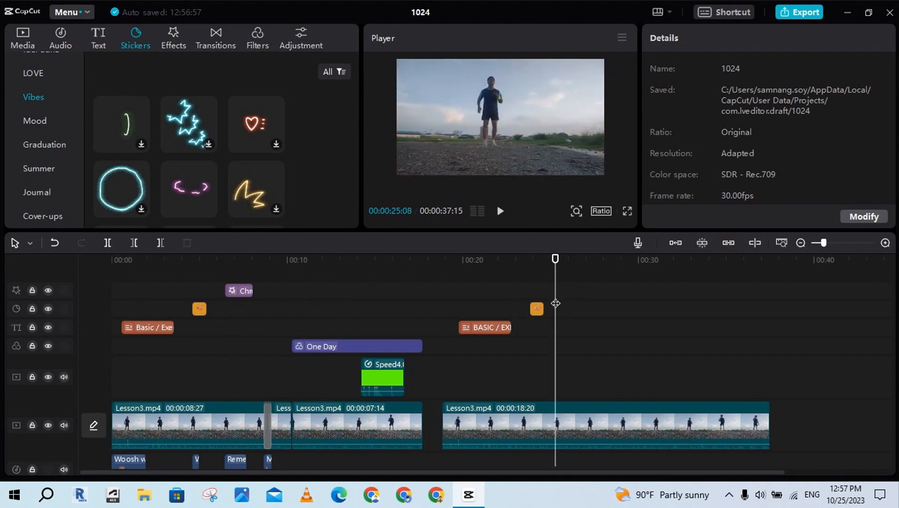
pyautogui.click(560, 297)
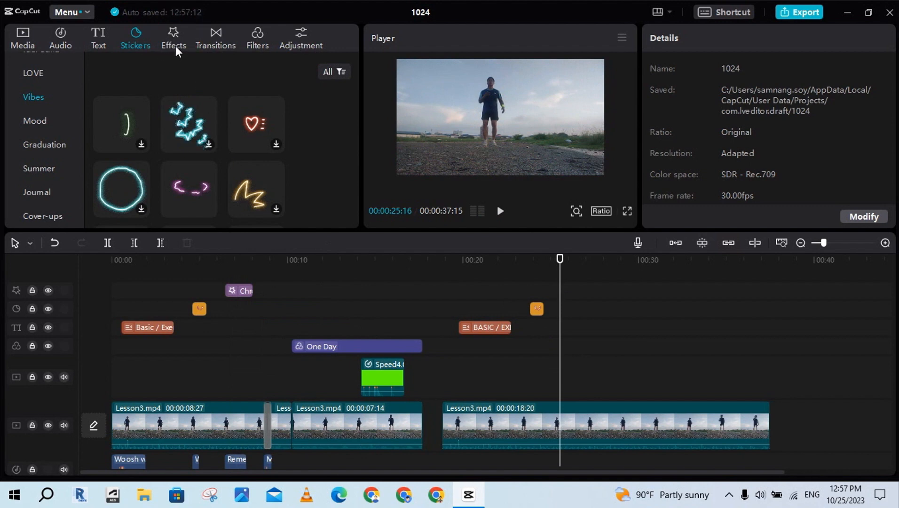
pyautogui.click(176, 46)
pyautogui.scroll(-5, 306, 141)
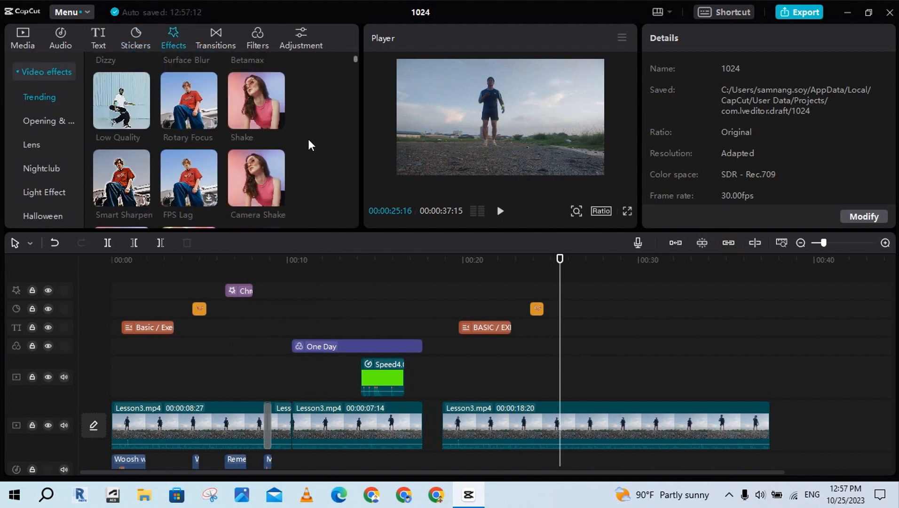
pyautogui.scroll(-2, 301, 139)
pyautogui.moveTo(259, 132)
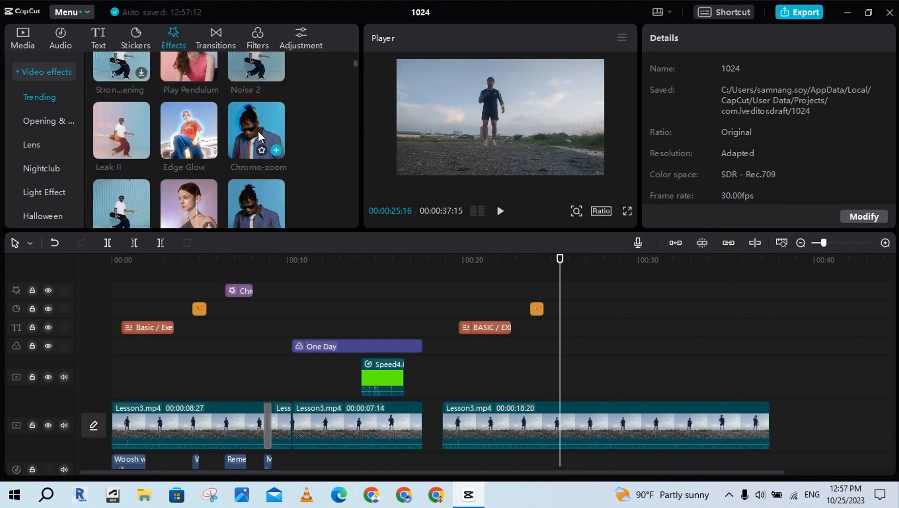
pyautogui.click(276, 150)
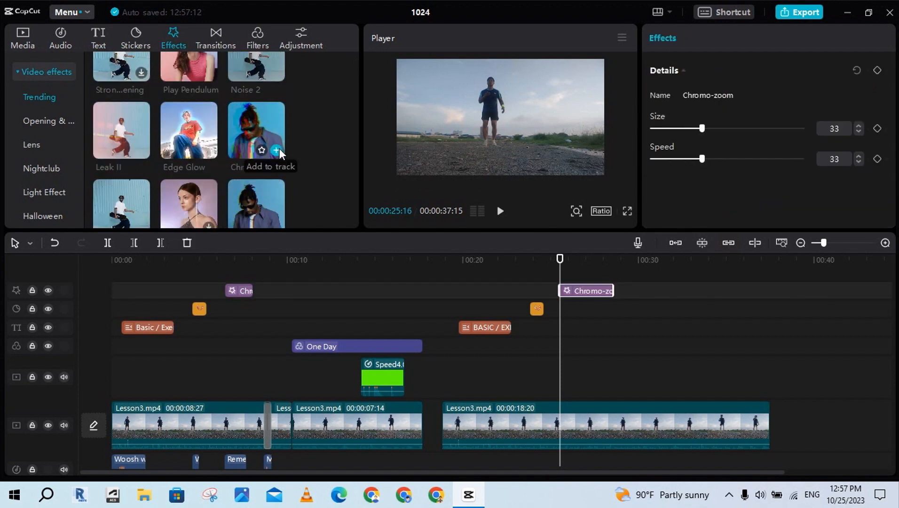
pyautogui.click(585, 282)
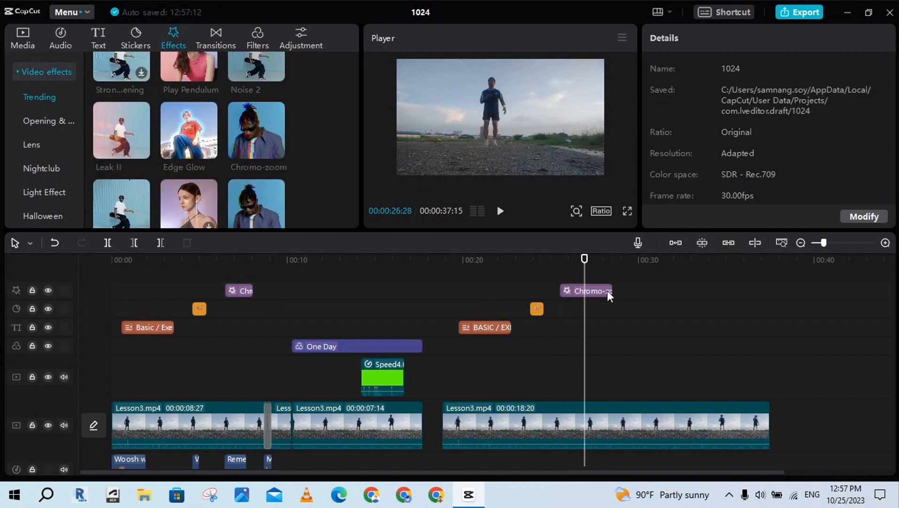
pyautogui.moveTo(607, 291); pyautogui.dragTo(584, 291)
# Step: Play back the second section from 00:00:25:10 to check the Chromo-zoom effect
pyautogui.click(558, 276)
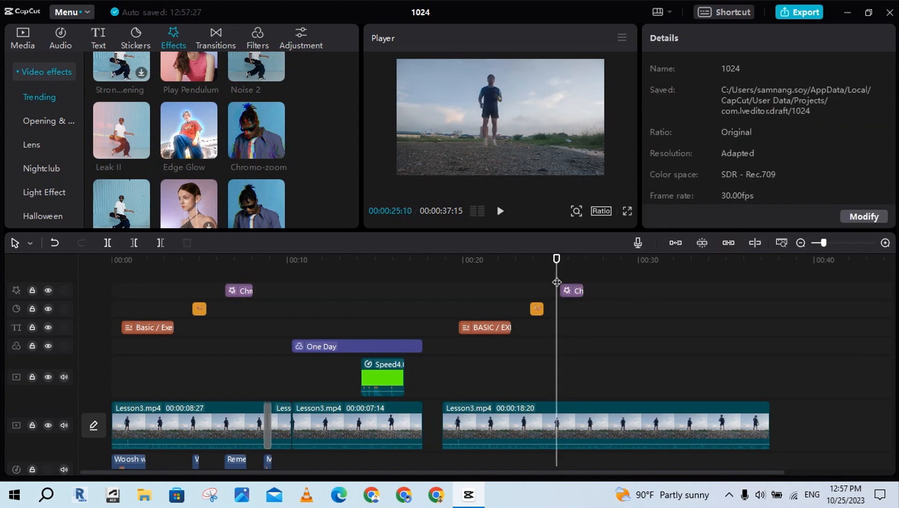
pyautogui.click(500, 211)
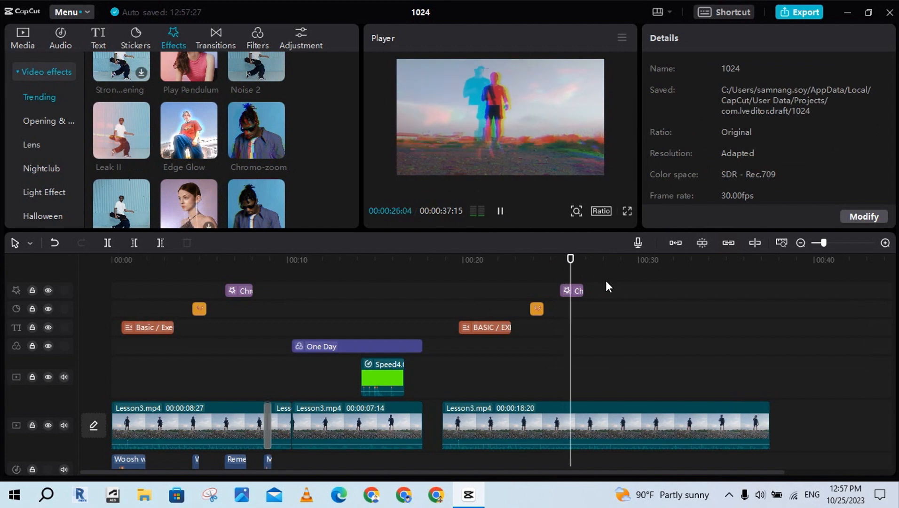
pyautogui.click(500, 212)
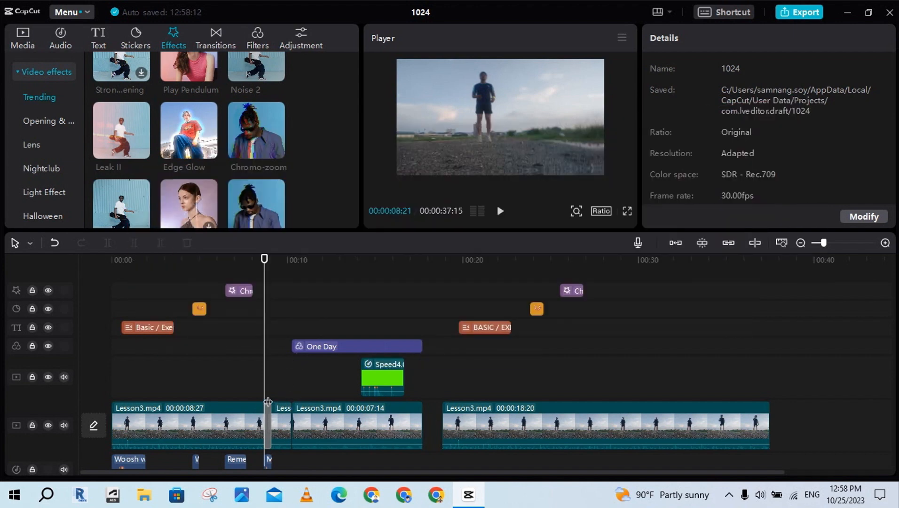
# Step: Play the first section's transition repeatedly from about 00:00:08:19 to review how it looks
pyautogui.press('space')
pyautogui.press('space')
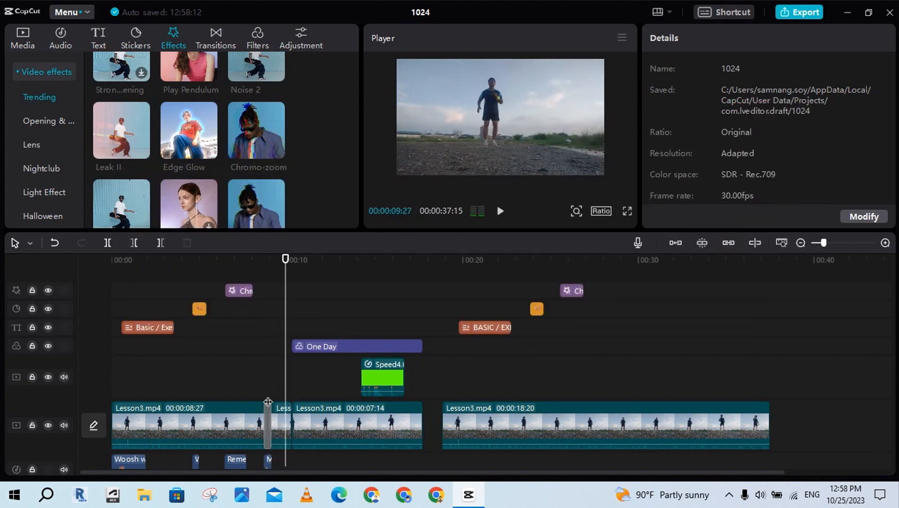
pyautogui.click(264, 390)
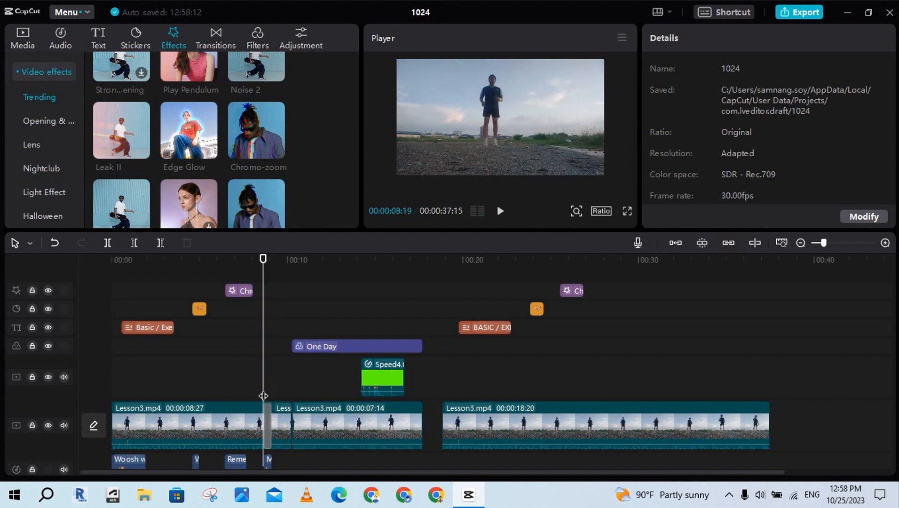
pyautogui.press('space')
pyautogui.press('space')
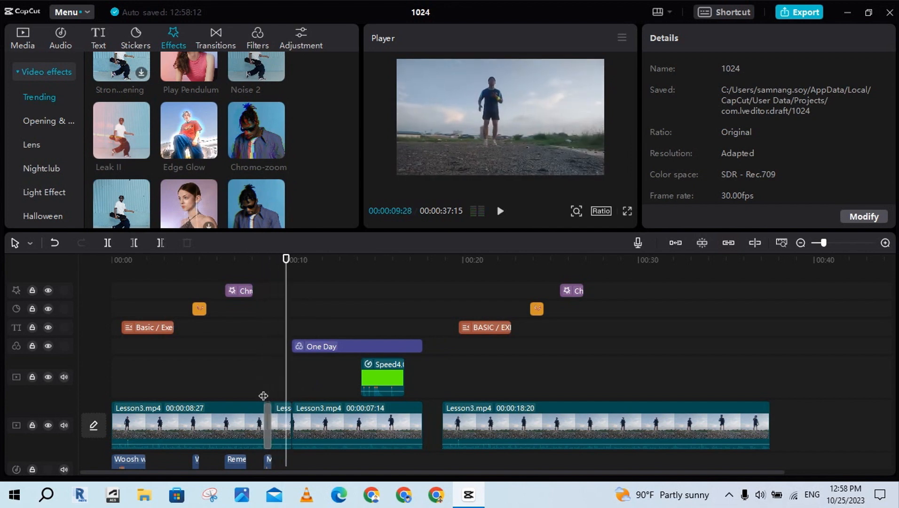
pyautogui.click(264, 395)
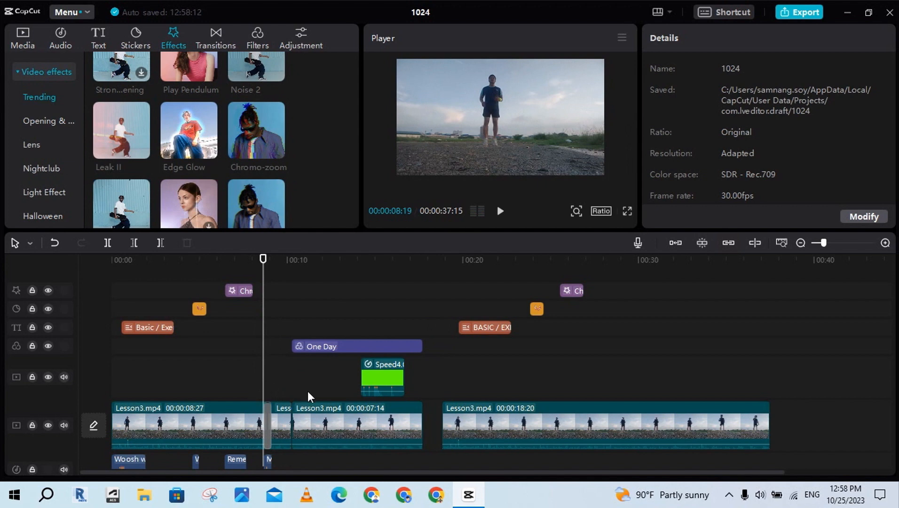
# Step: Split the second section's clip at 00:00:27:25 and add the Shake II transition from the Trending category at the cut
pyautogui.click(601, 402)
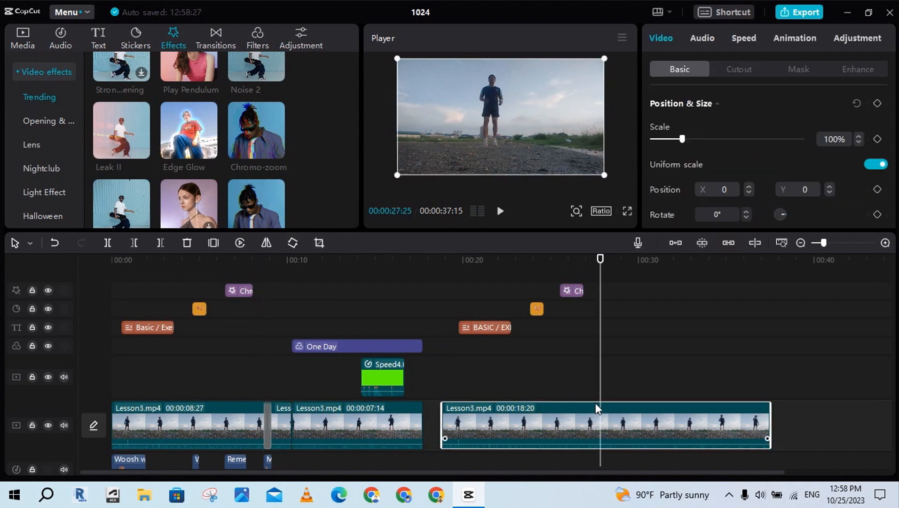
pyautogui.click(107, 248)
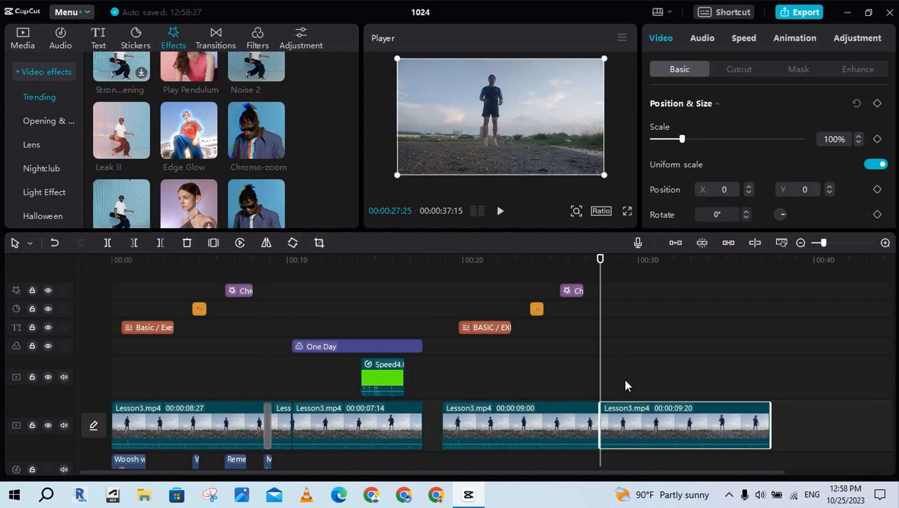
pyautogui.click(577, 416)
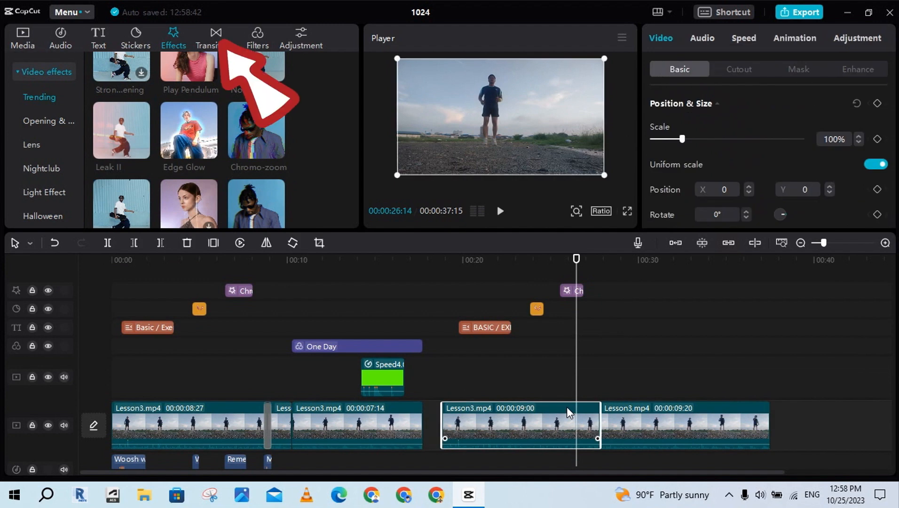
pyautogui.click(215, 40)
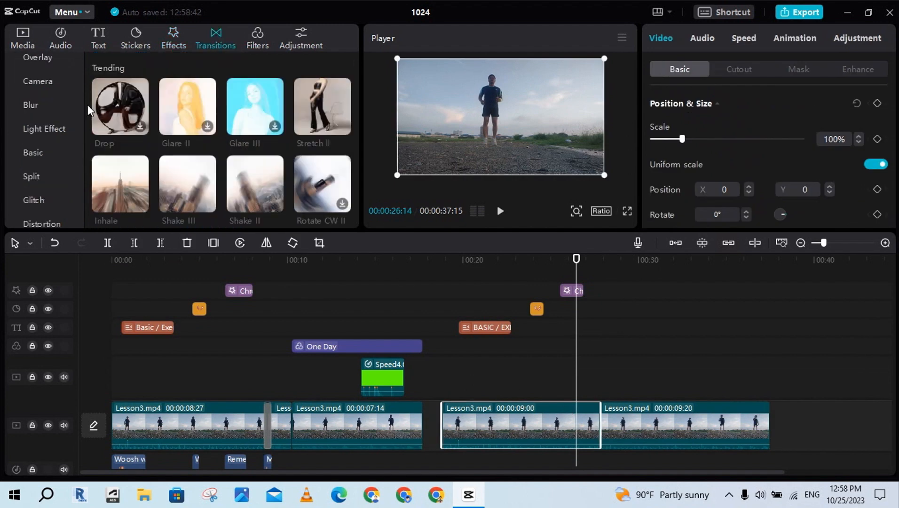
pyautogui.scroll(-2, 52, 127)
pyautogui.scroll(-1, 343, 140)
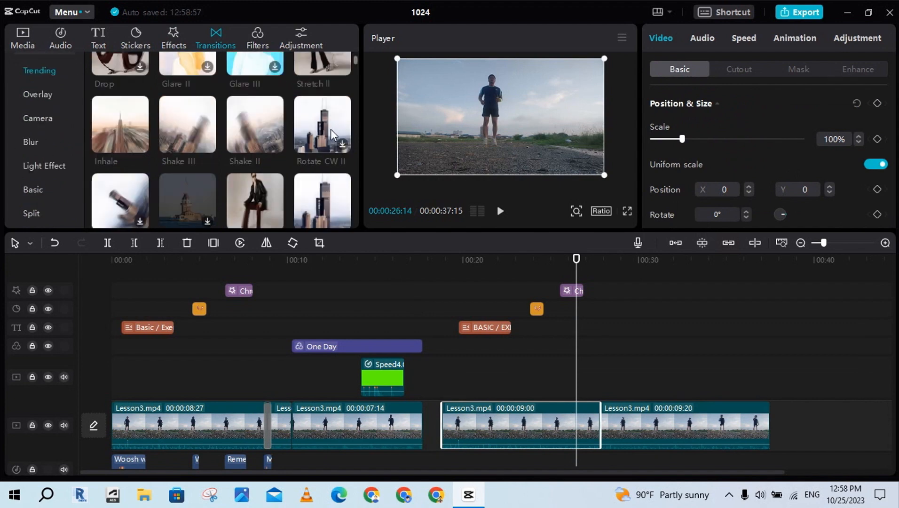
pyautogui.scroll(1, 331, 128)
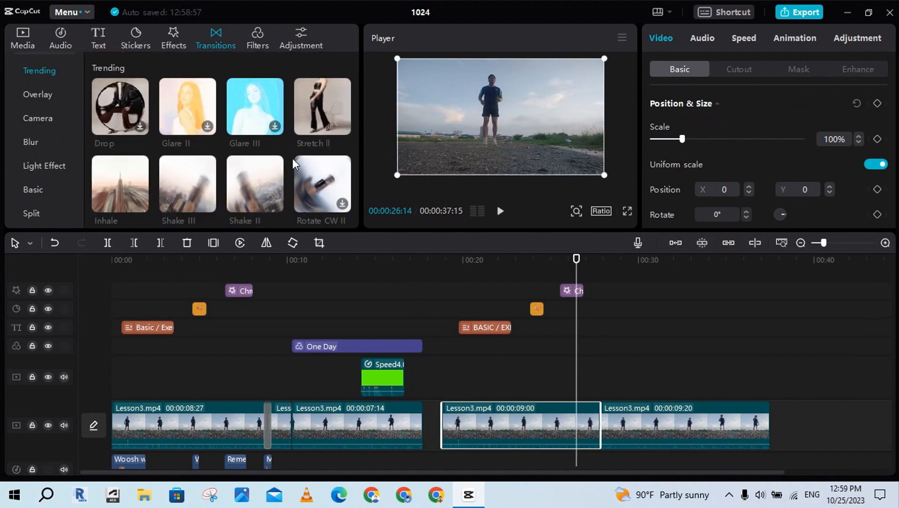
pyautogui.click(276, 203)
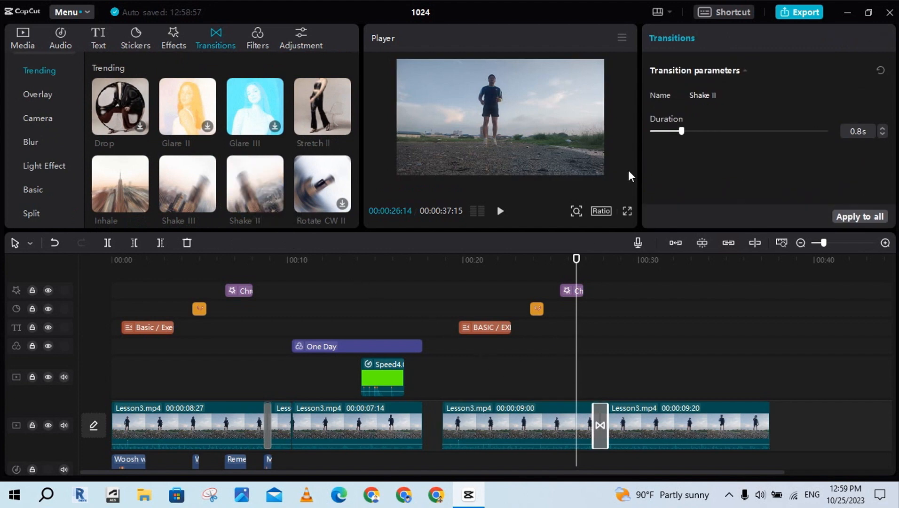
# Step: Set the Shake II transition's duration to 0.3 s and play it back from 00:00:27:11
pyautogui.moveTo(682, 132); pyautogui.dragTo(658, 131)
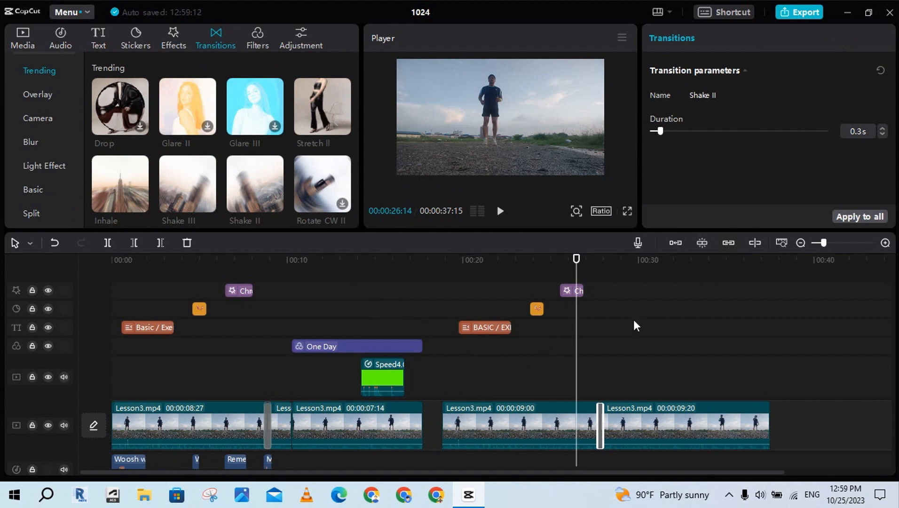
pyautogui.click(592, 393)
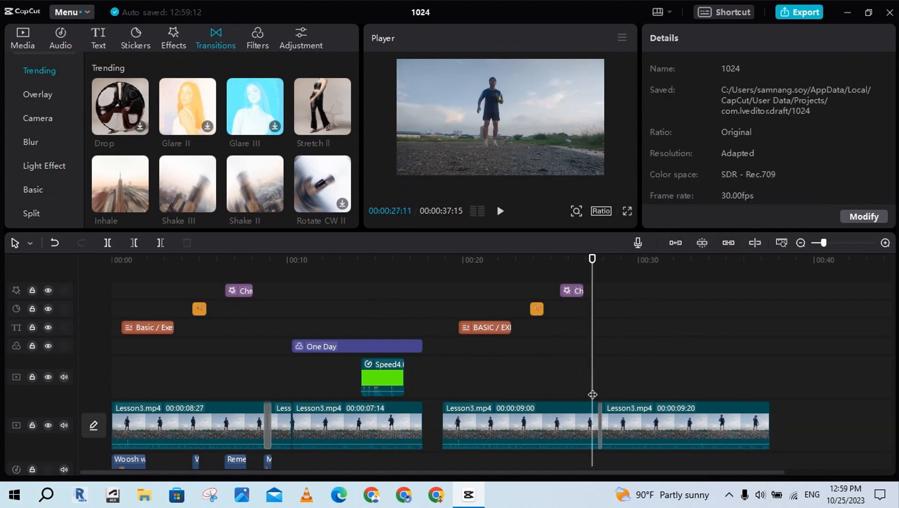
pyautogui.click(500, 211)
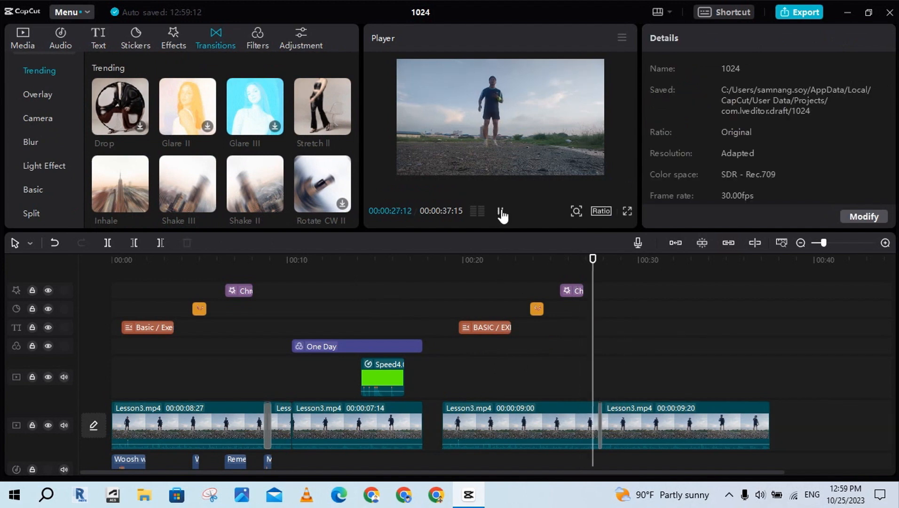
pyautogui.click(500, 211)
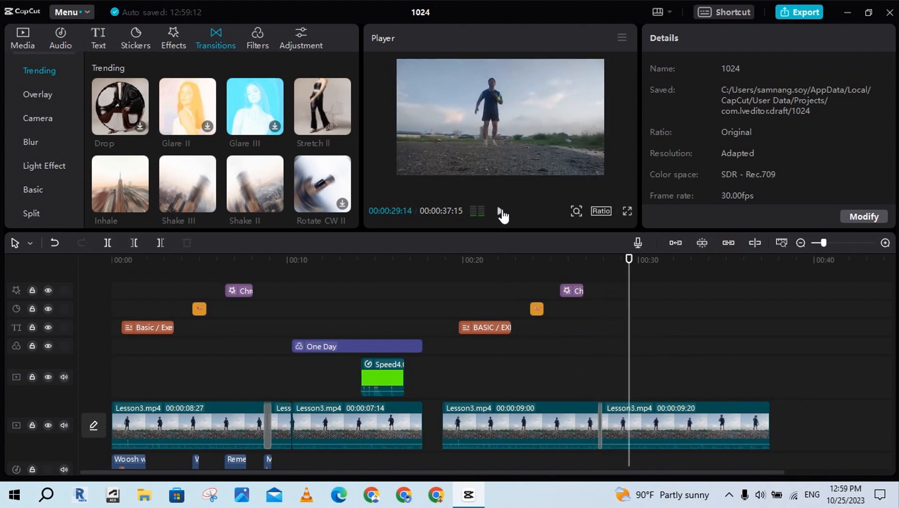
# Step: Play the first section from 00:00:10:06 to review the One Day filter on the footage
pyautogui.click(291, 296)
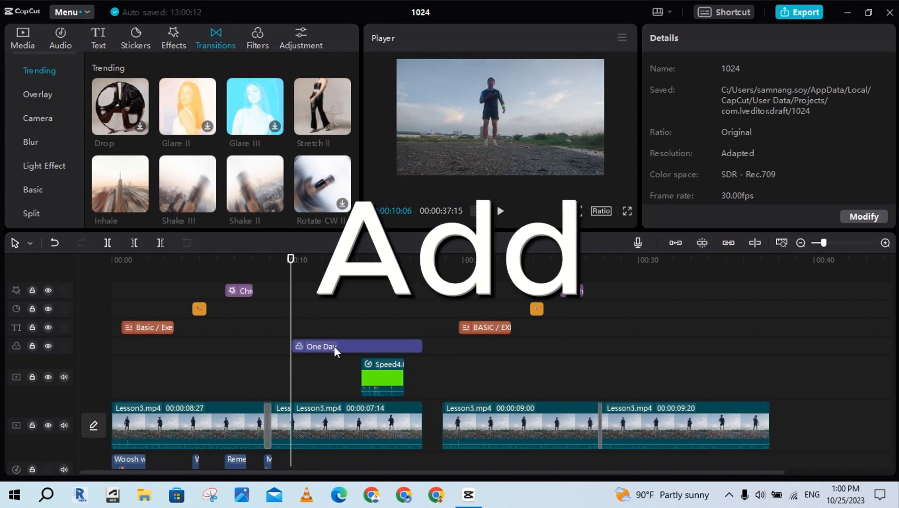
pyautogui.click(500, 211)
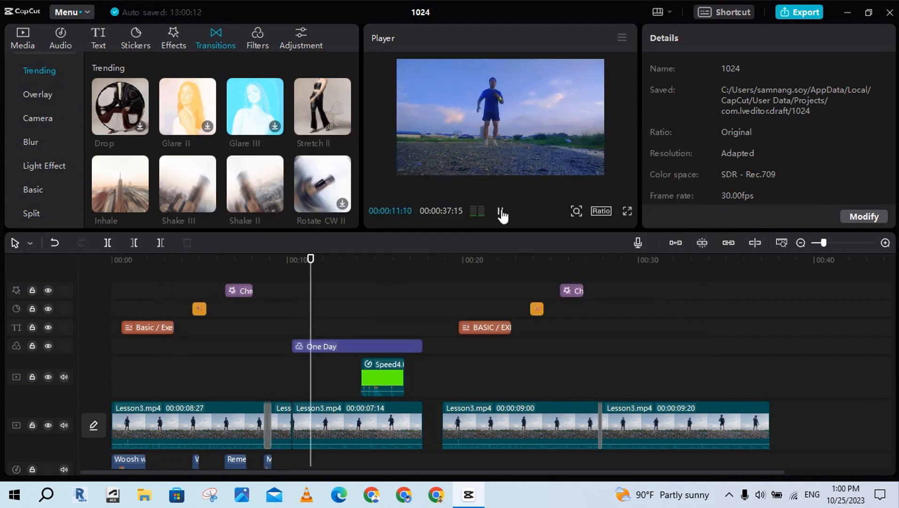
pyautogui.click(501, 212)
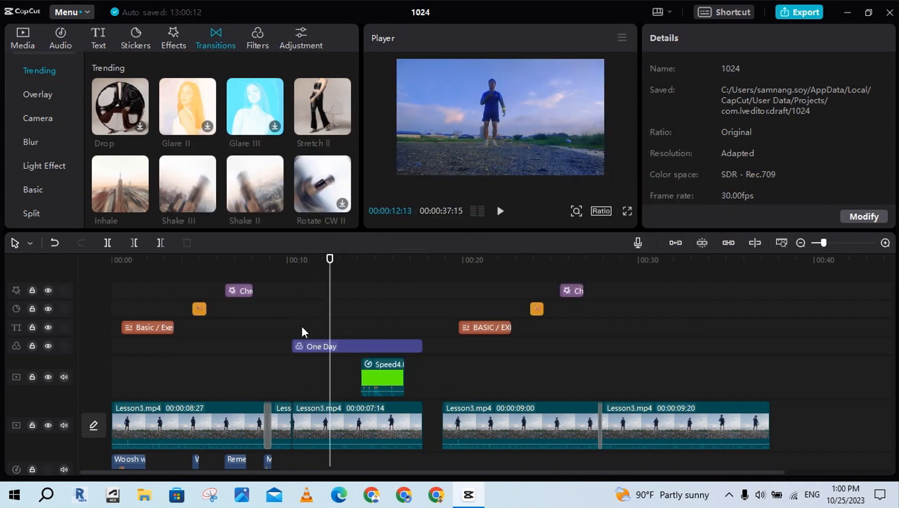
pyautogui.click(270, 348)
pyautogui.click(500, 211)
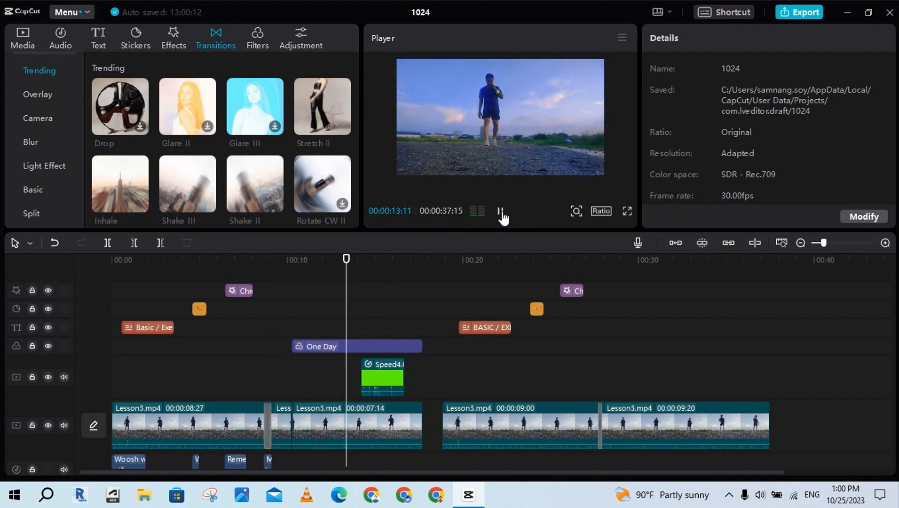
# Step: Add the One Day filter from the Movies category at 00:00:27:29 and extend it to the end of the second section's clip
pyautogui.click(604, 333)
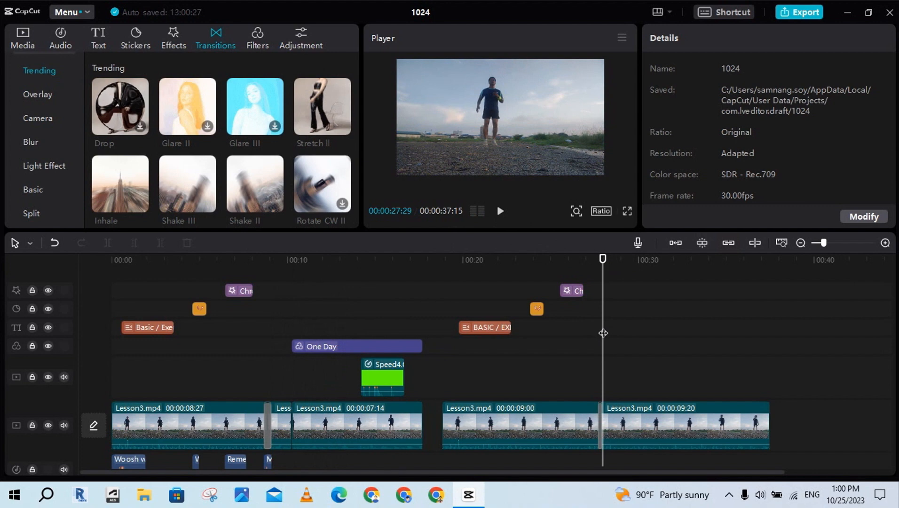
pyautogui.click(259, 47)
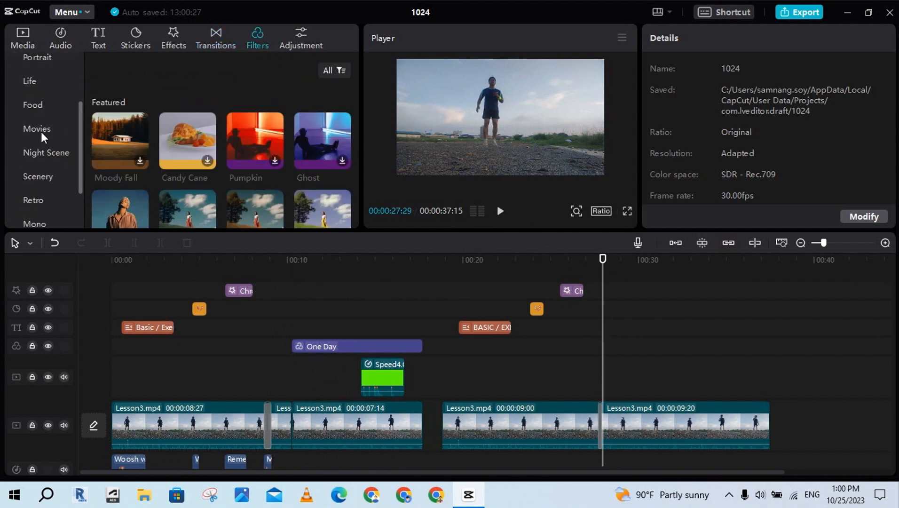
pyautogui.scroll(-1, 45, 146)
pyautogui.scroll(-2, 293, 148)
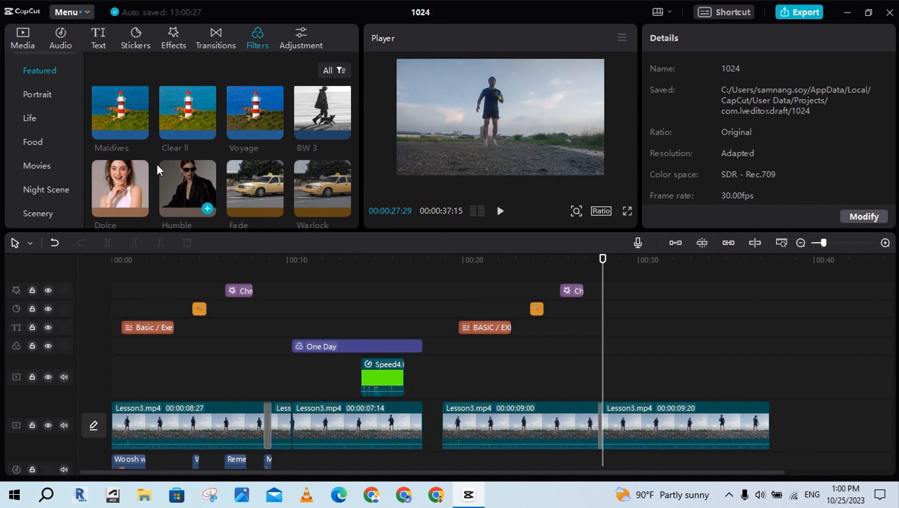
pyautogui.click(37, 167)
pyautogui.scroll(-3, 316, 134)
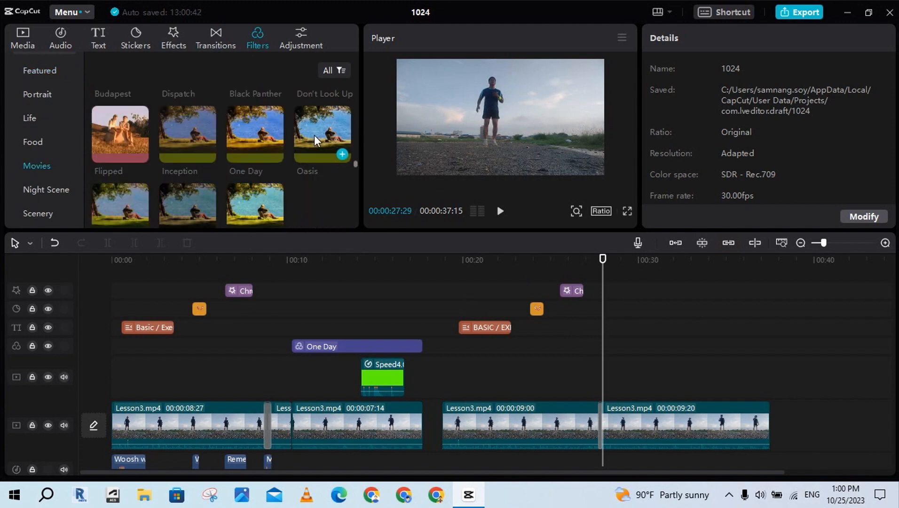
pyautogui.click(275, 155)
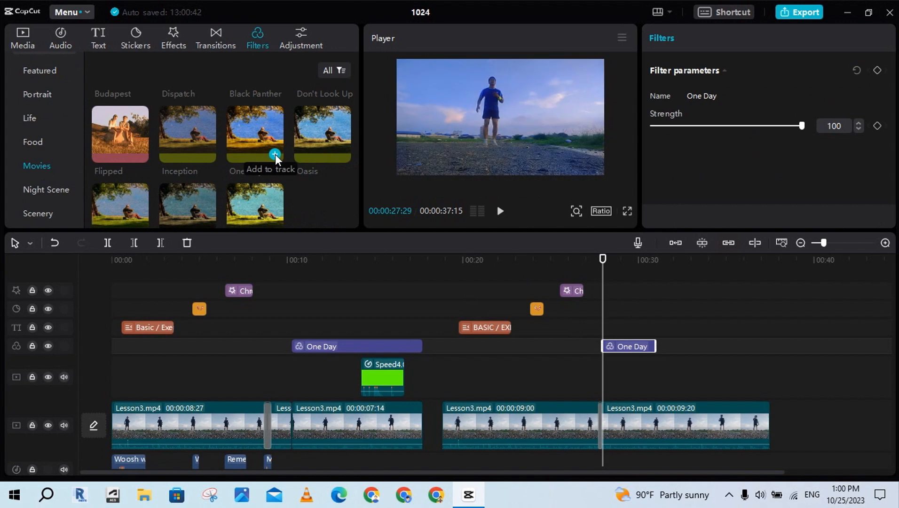
pyautogui.moveTo(656, 345); pyautogui.dragTo(767, 344)
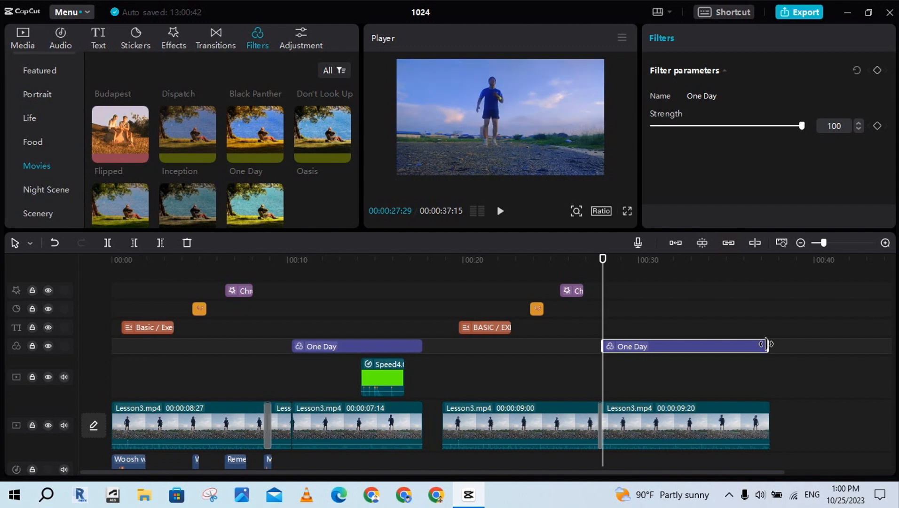
# Step: Play the second section from 00:00:27:15 to review the One Day filter on the footage
pyautogui.click(593, 379)
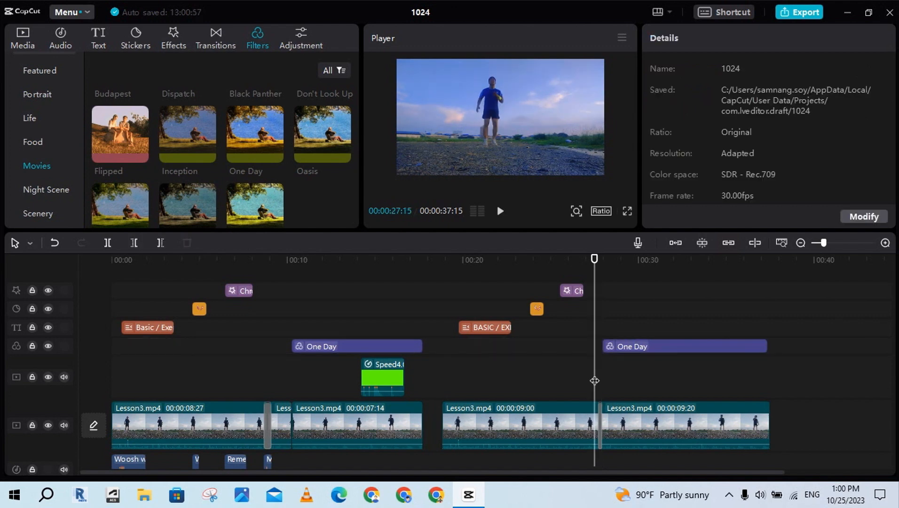
pyautogui.click(502, 214)
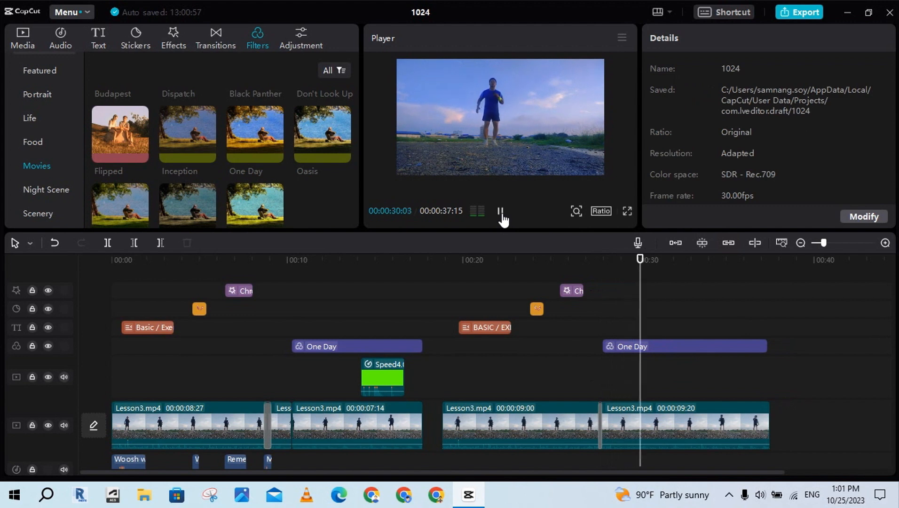
pyautogui.click(501, 215)
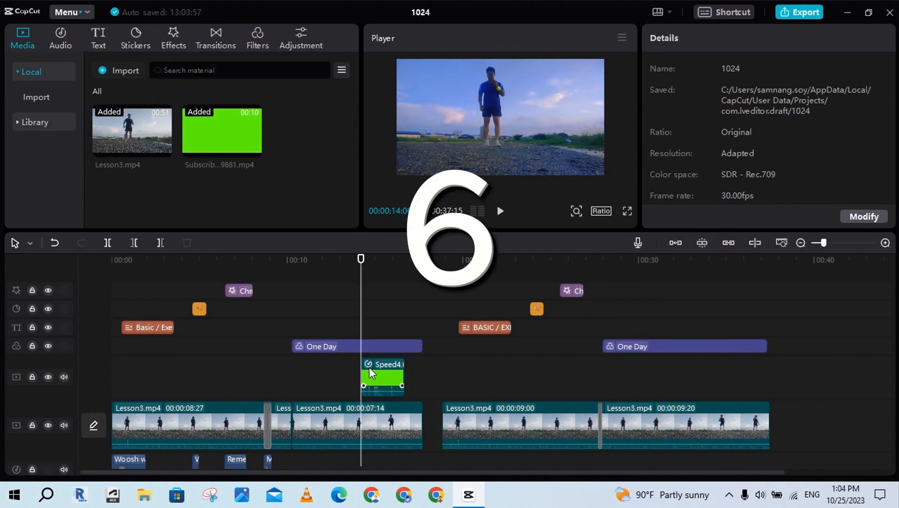
# Step: Play the first section's subscribe overlay from about 00:00:14 and inspect its chroma key settings
pyautogui.press('space')
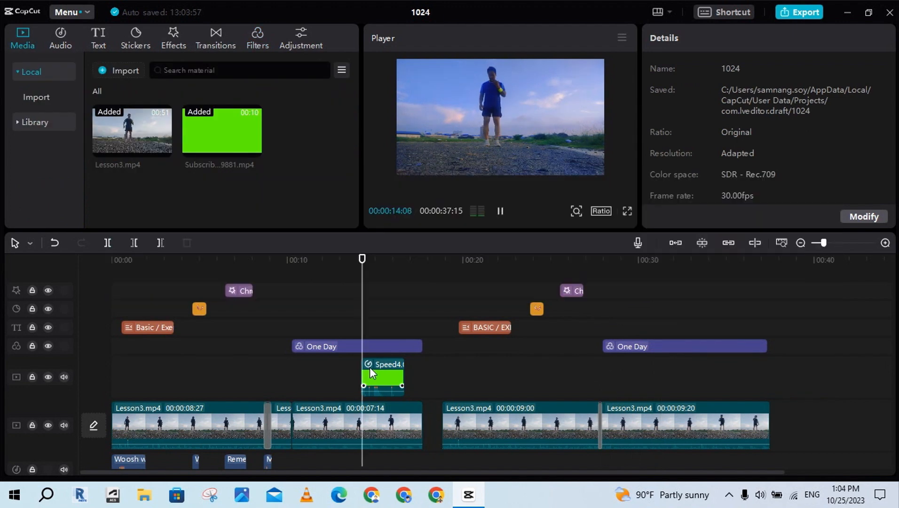
pyautogui.press('space')
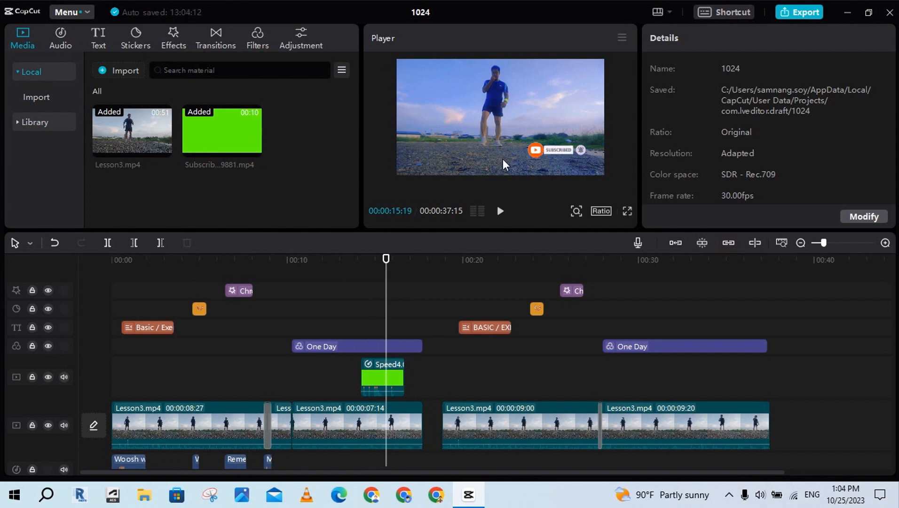
pyautogui.click(395, 382)
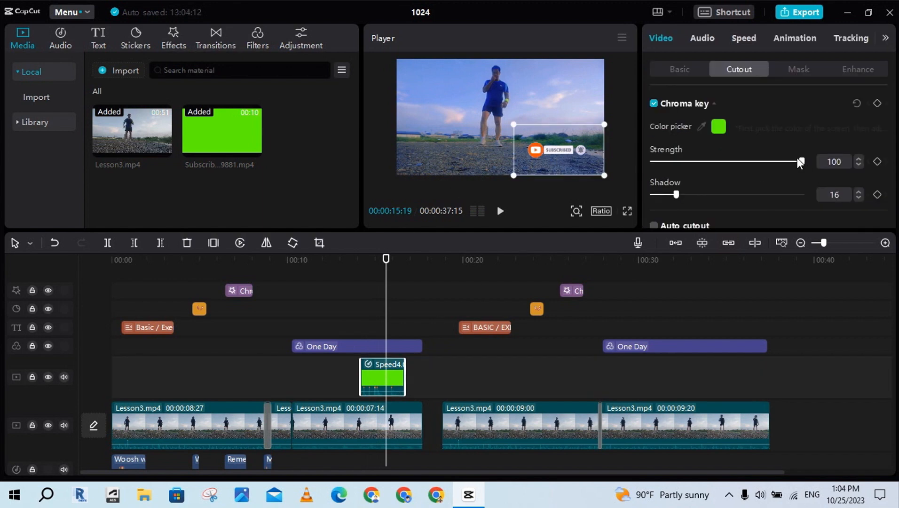
pyautogui.moveTo(797, 161)
pyautogui.mouseDown()
pyautogui.moveTo(670, 160)
pyautogui.moveTo(806, 157)
pyautogui.mouseUp()
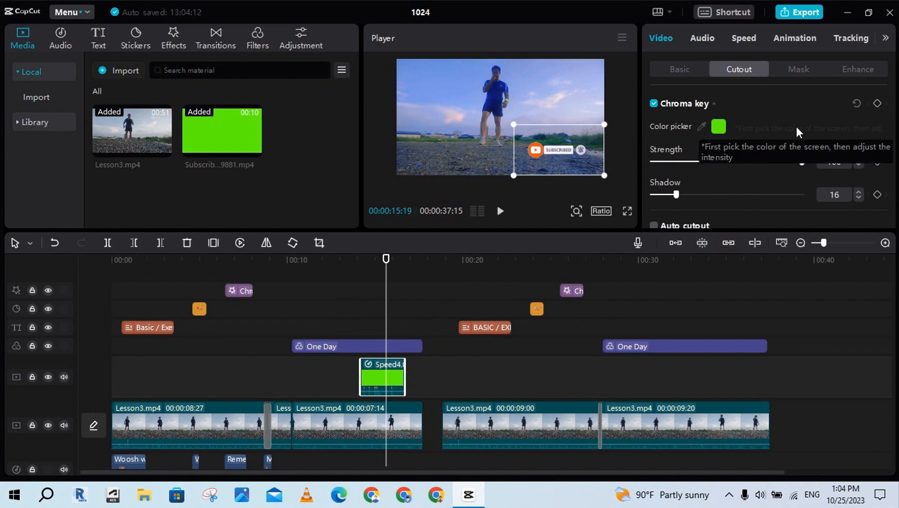
# Step: Add the green-screen Subscribe clip as an overlay at 00:00:32:23 and set its speed to 5.0x
pyautogui.click(674, 371)
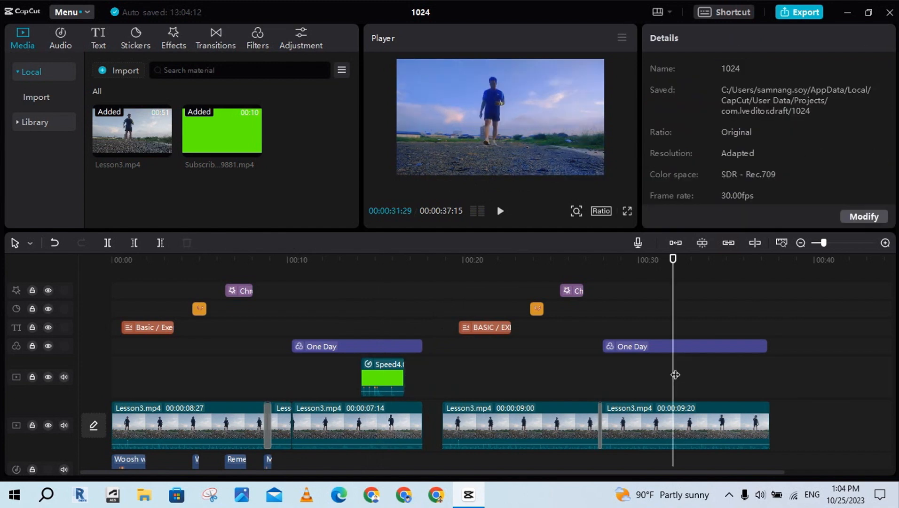
pyautogui.click(687, 371)
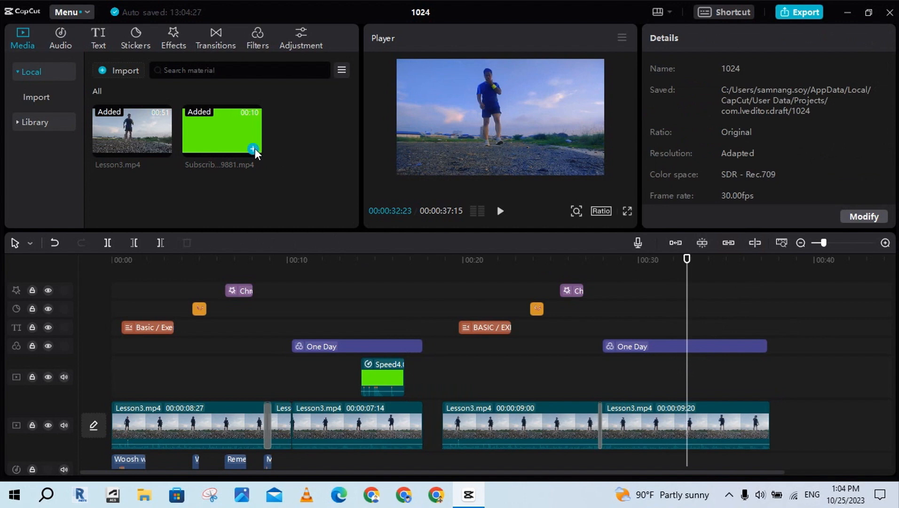
pyautogui.click(252, 148)
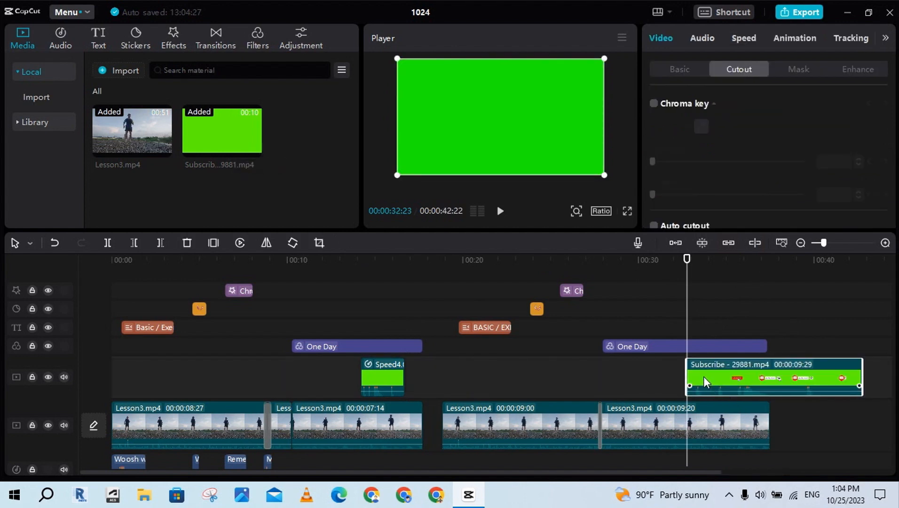
pyautogui.click(743, 38)
pyautogui.moveTo(756, 121); pyautogui.dragTo(756, 121)
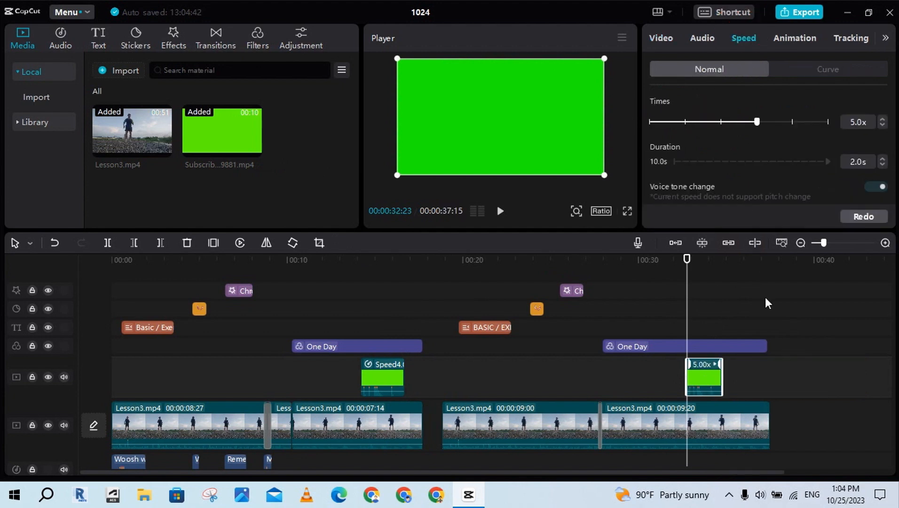
# Step: Enable chroma key on the second Subscribe overlay, pick its green background as the key color and set the strength to 100
pyautogui.click(699, 372)
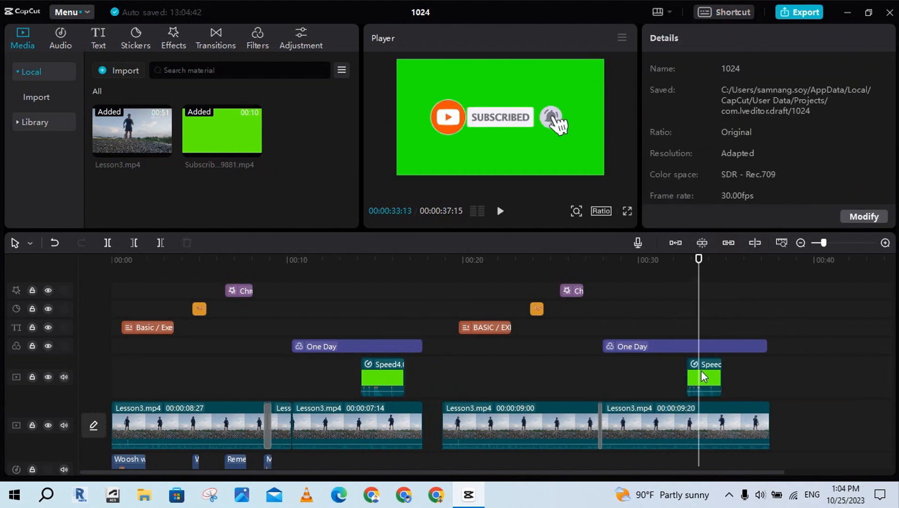
pyautogui.click(699, 373)
pyautogui.click(660, 37)
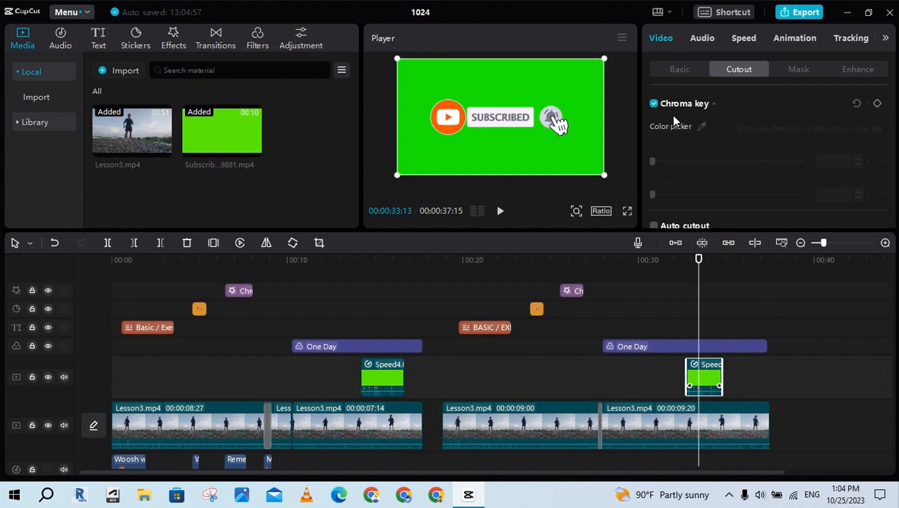
pyautogui.click(703, 126)
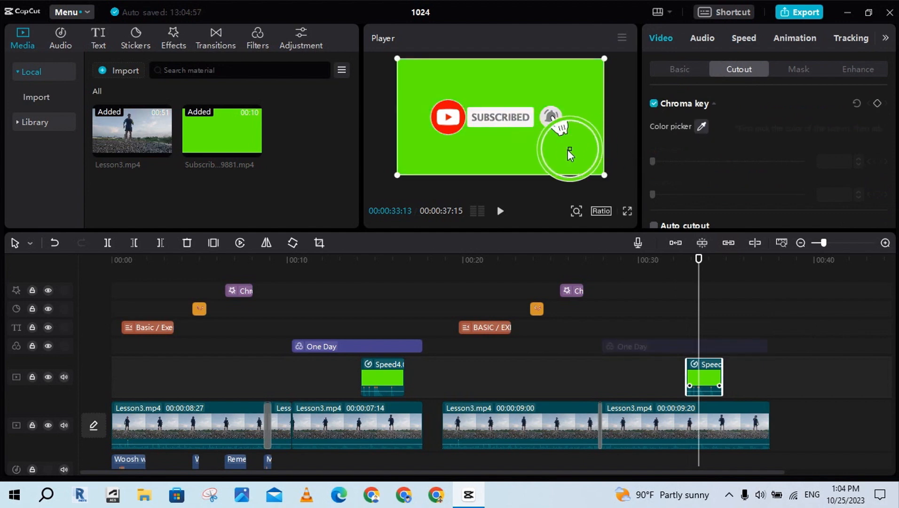
pyautogui.click(535, 153)
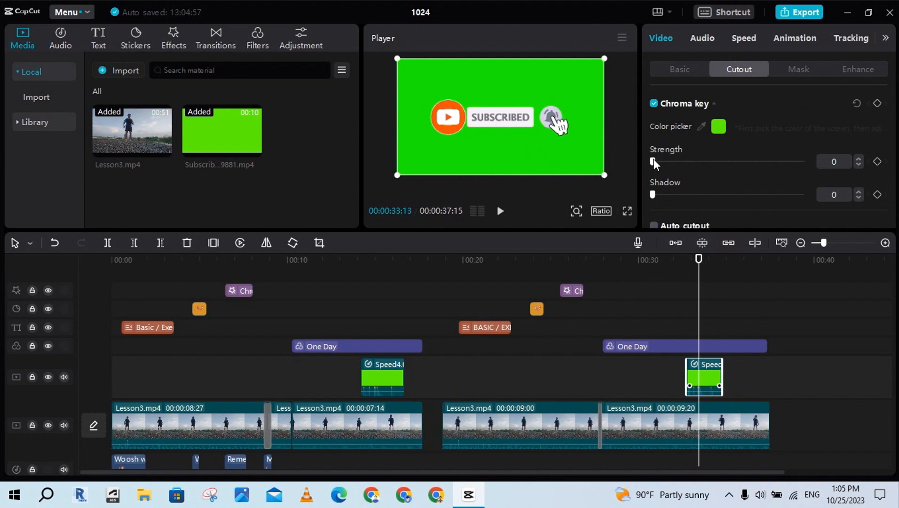
pyautogui.moveTo(654, 160); pyautogui.dragTo(806, 161)
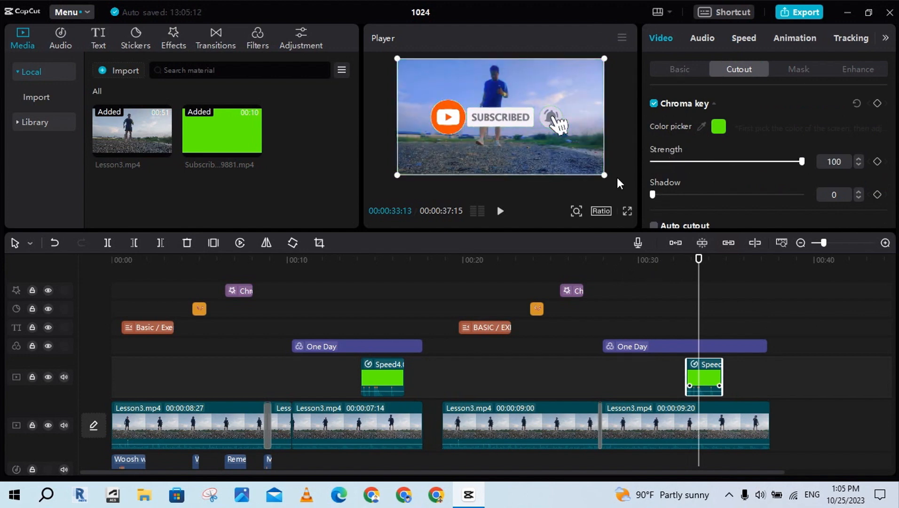
# Step: Scale the second Subscribe overlay down to roughly half size and move it into the lower-right corner of the video frame
pyautogui.scroll(-4, 616, 177)
pyautogui.moveTo(443, 85); pyautogui.dragTo(476, 103)
pyautogui.moveTo(500, 116); pyautogui.dragTo(534, 143)
pyautogui.scroll(4, 598, 166)
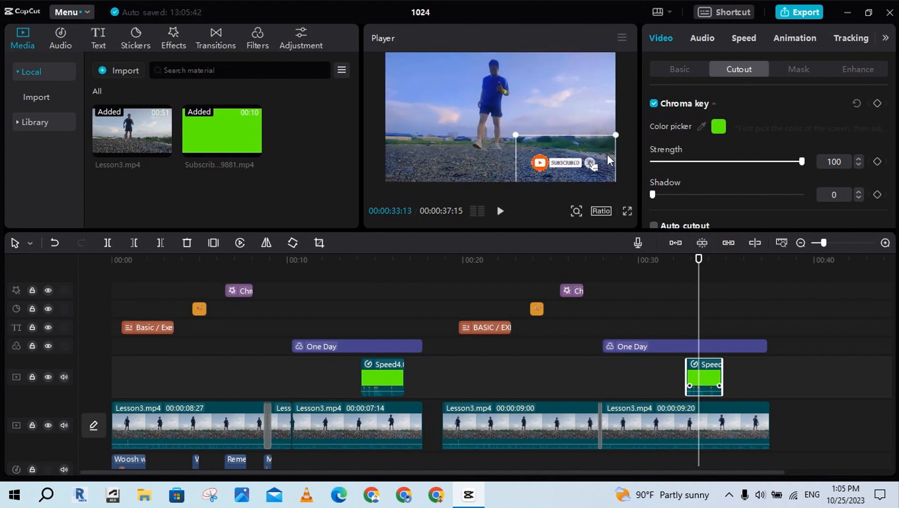
# Step: Play back the second section to review the keyed Subscribe overlay on the footage
pyautogui.click(676, 331)
pyautogui.moveTo(676, 333); pyautogui.dragTo(687, 334)
pyautogui.press('space')
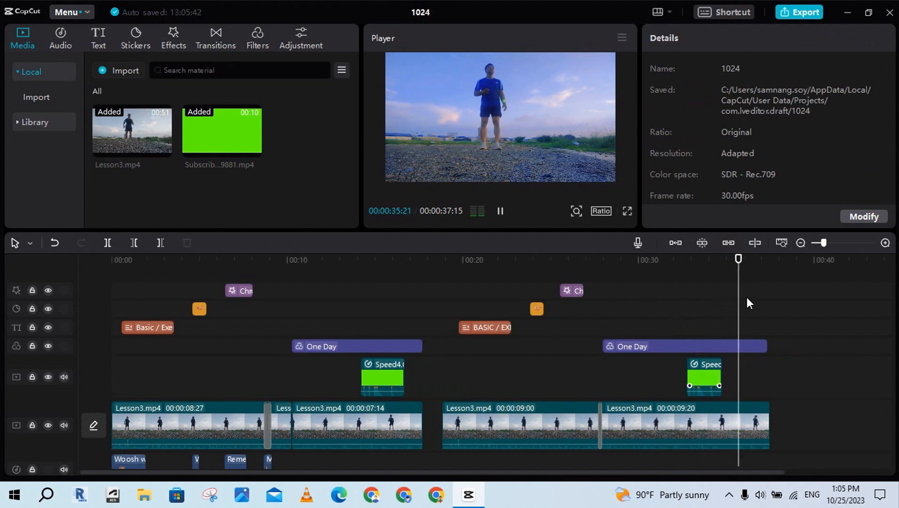
pyautogui.press('space')
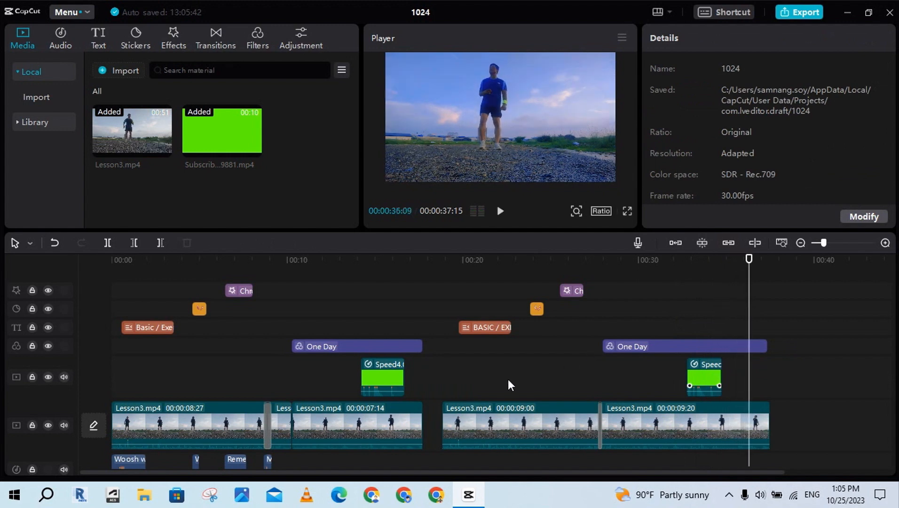
pyautogui.click(442, 391)
pyautogui.press('space')
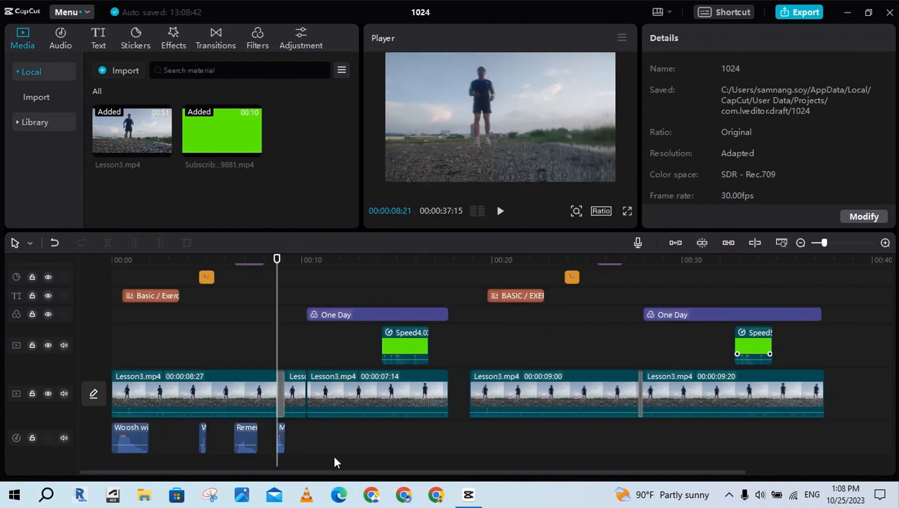
# Step: Play the first section from the beginning of the timeline to review its sound effects
pyautogui.moveTo(187, 434); pyautogui.dragTo(97, 426)
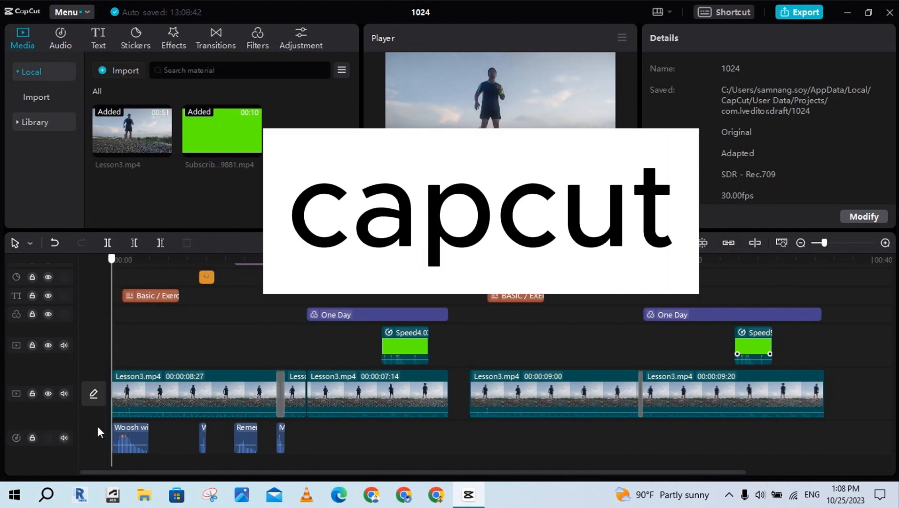
pyautogui.press('space')
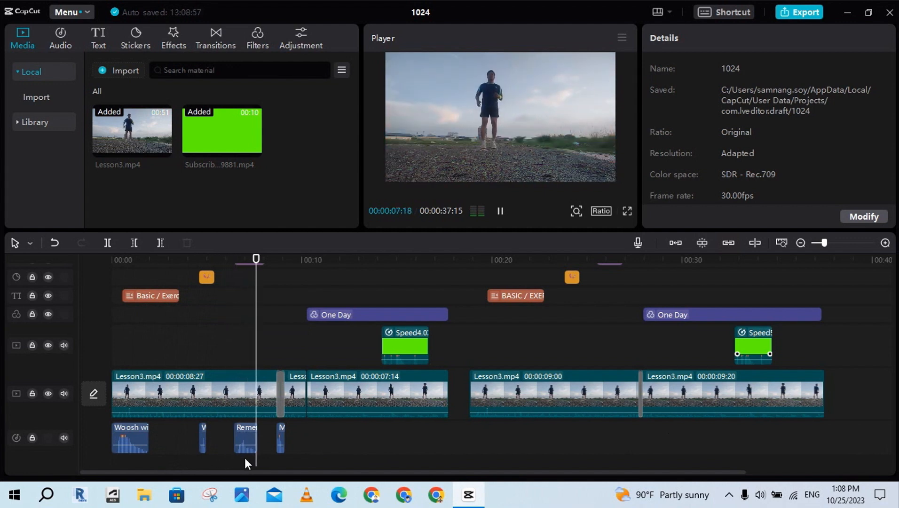
pyautogui.press('space')
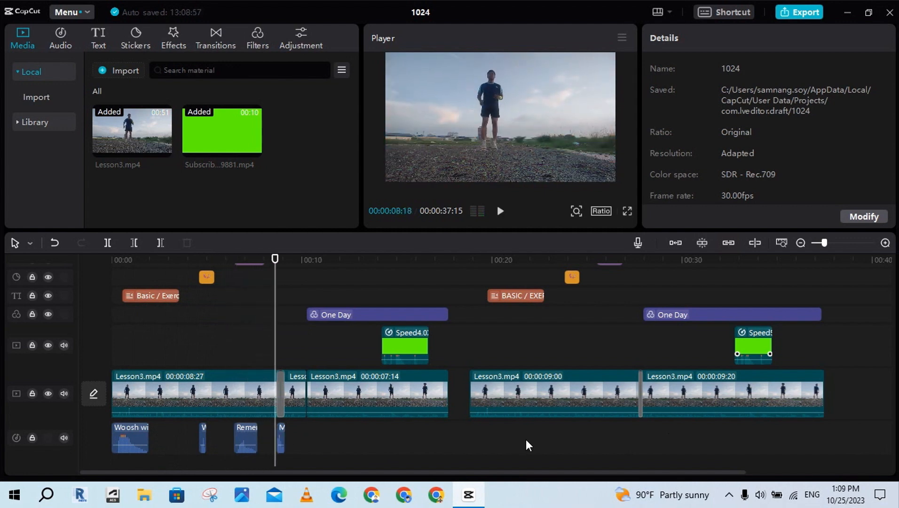
# Step: Add the Woosh with echo sound effect from the Transition category at 00:00:18:26, the start of the second section
pyautogui.click(470, 432)
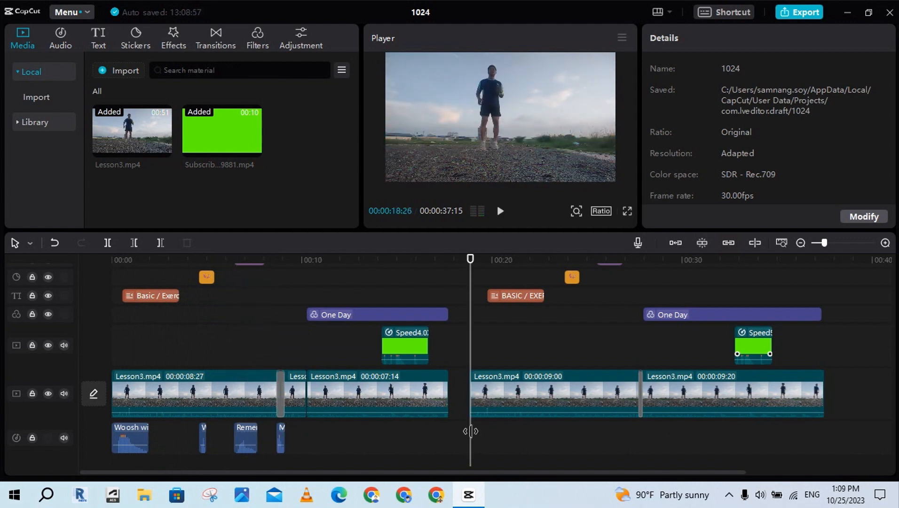
pyautogui.click(58, 42)
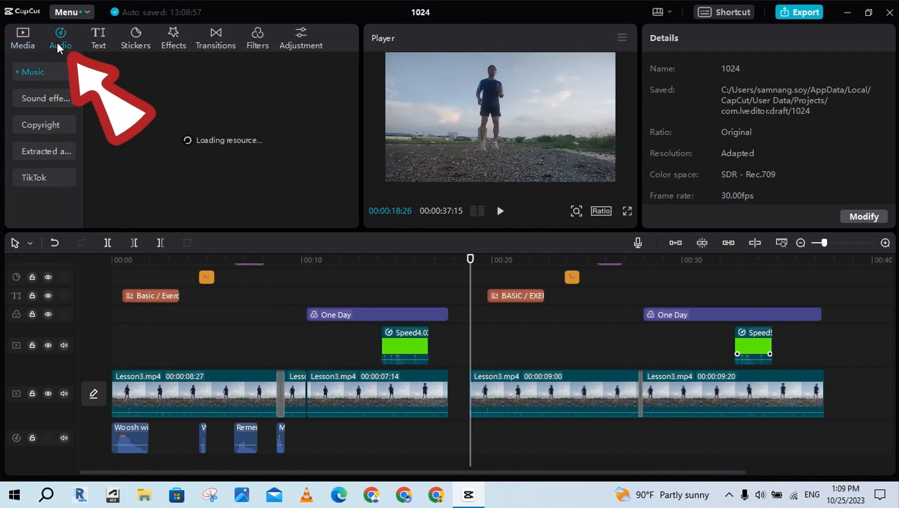
pyautogui.click(35, 104)
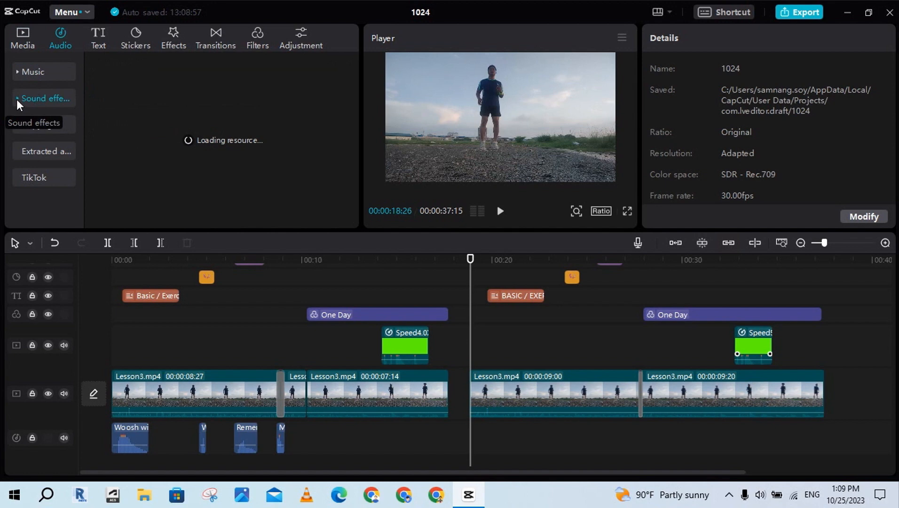
pyautogui.click(41, 195)
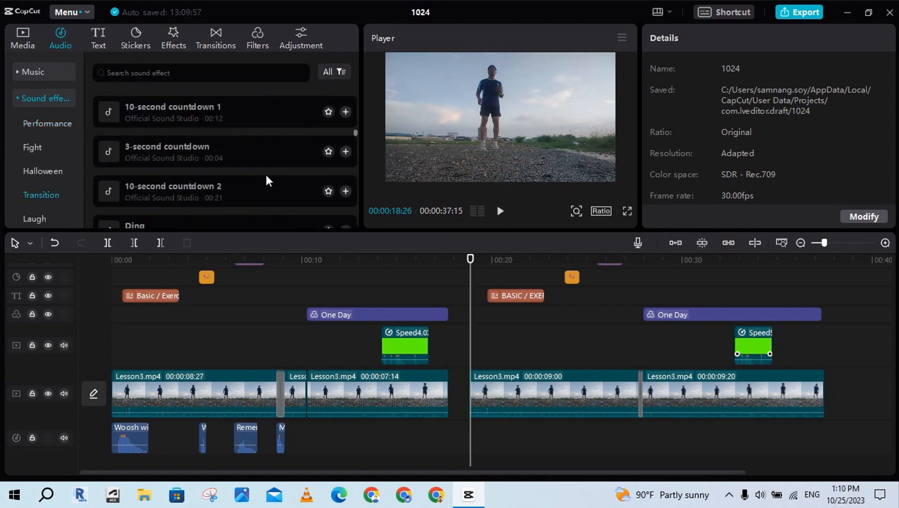
pyautogui.scroll(-5, 262, 184)
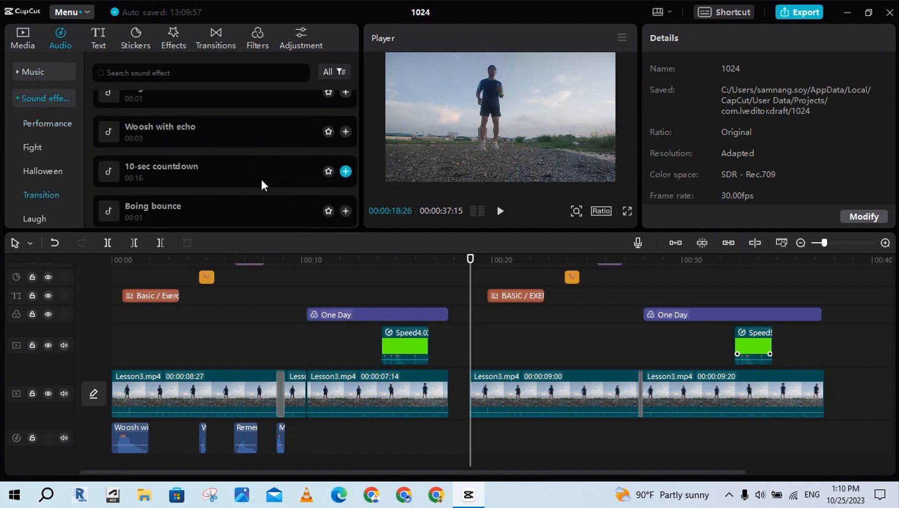
pyautogui.click(235, 137)
pyautogui.click(345, 132)
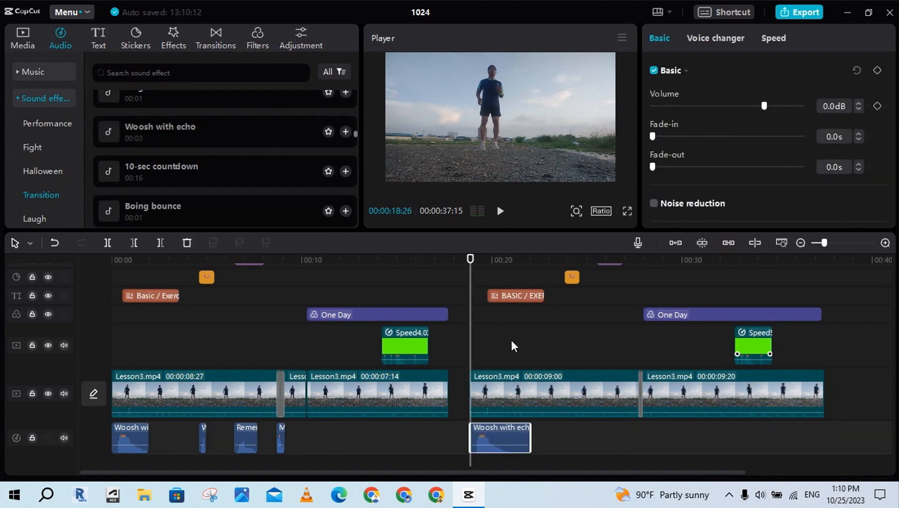
# Step: Shorten the second Woosh with echo clip to about 2 seconds and play back the start of the second section
pyautogui.moveTo(531, 449); pyautogui.dragTo(510, 449)
pyautogui.click(497, 214)
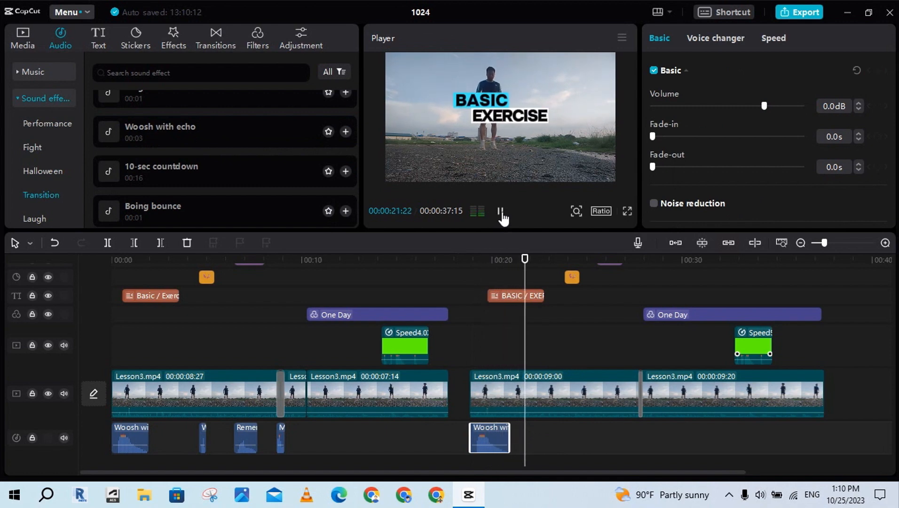
pyautogui.click(500, 213)
# Step: Add the Woosh sound effect at 00:00:23:25, where the second sticker starts, and play it back
pyautogui.click(564, 300)
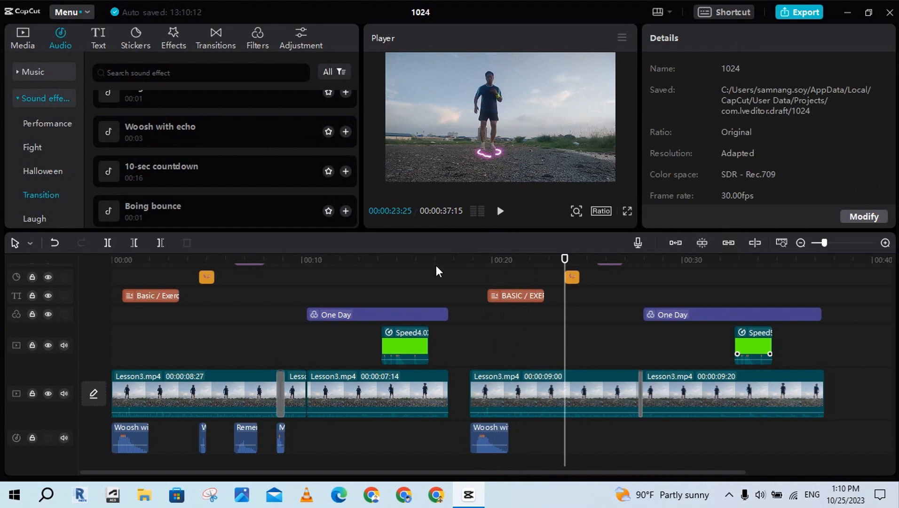
pyautogui.scroll(5, 275, 205)
pyautogui.click(288, 132)
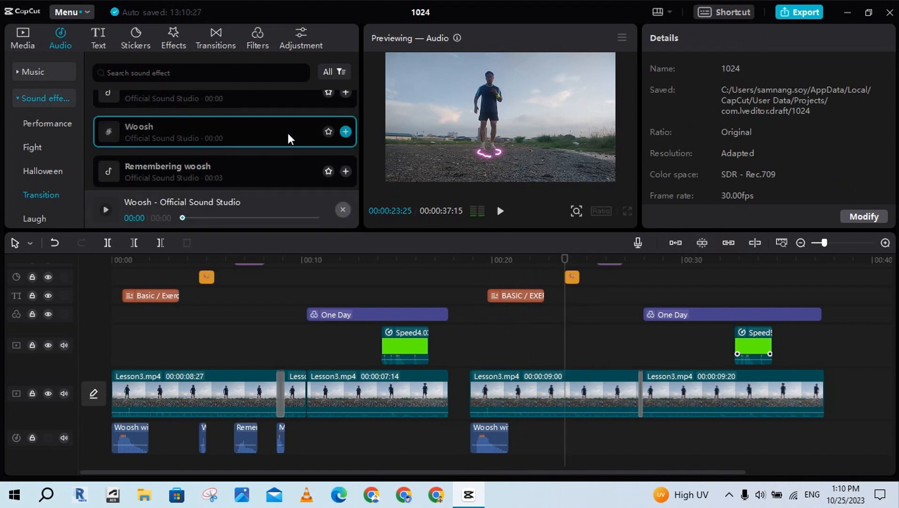
pyautogui.click(346, 131)
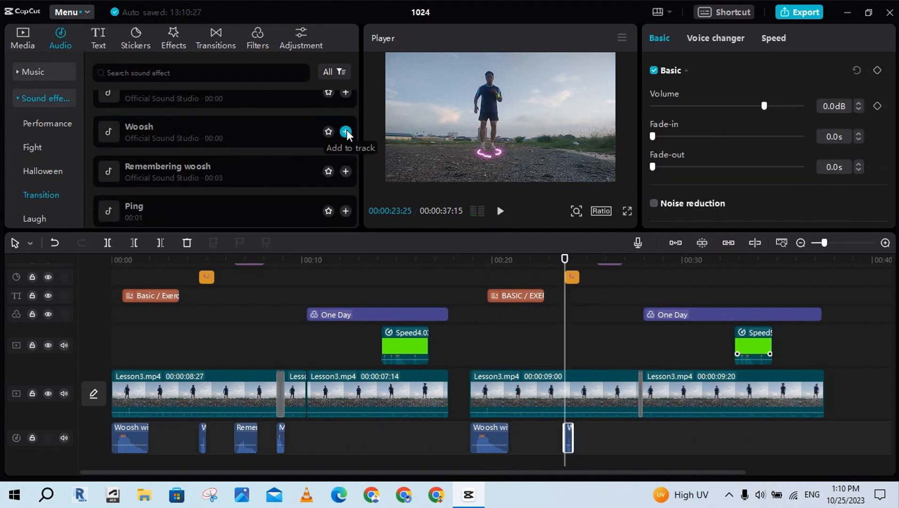
pyautogui.click(499, 211)
pyautogui.click(500, 211)
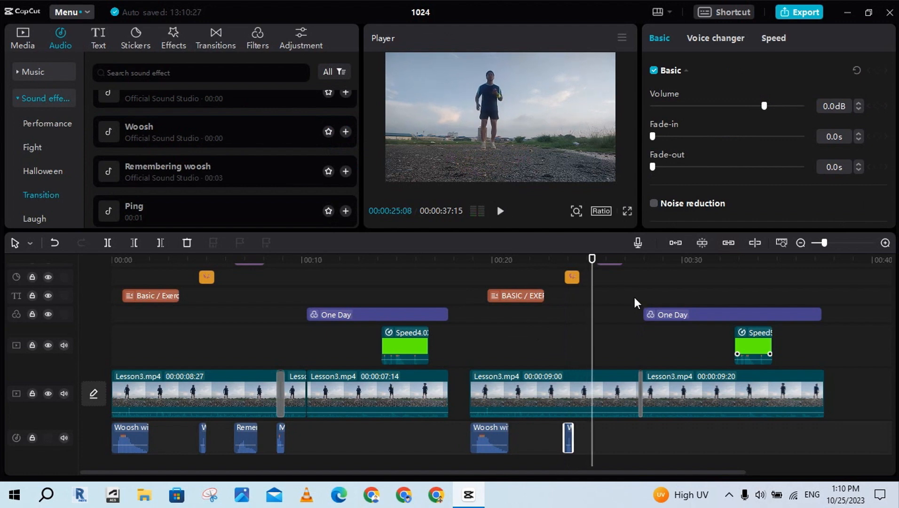
# Step: Add Remembering woosh at the start of the second purple effect, trimmed to the effect's length, and position the playhead at 00:00:27:21
pyautogui.moveTo(592, 281); pyautogui.dragTo(598, 275)
pyautogui.click(235, 175)
pyautogui.click(345, 171)
pyautogui.moveTo(659, 441); pyautogui.dragTo(623, 441)
pyautogui.click(637, 442)
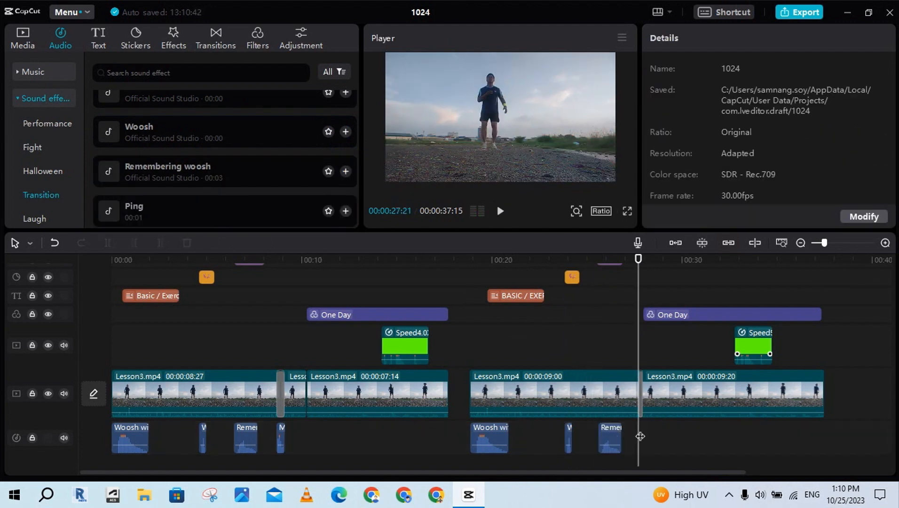
pyautogui.click(200, 73)
pyautogui.write('metal pring')
pyautogui.press('Return')
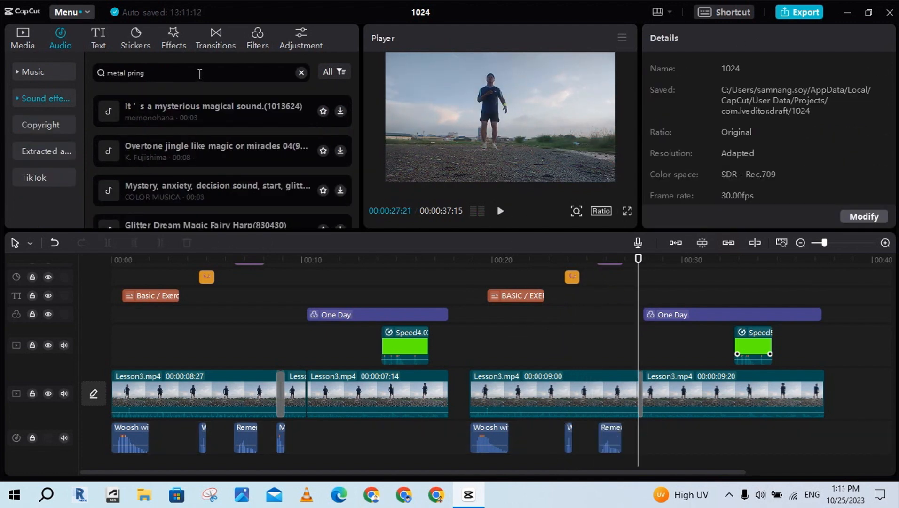
pyautogui.press('BackSpace')
pyautogui.press('BackSpace')
pyautogui.press('BackSpace')
pyautogui.press('BackSpace')
pyautogui.press('BackSpace')
pyautogui.press('Return')
pyautogui.click(301, 73)
# Step: Search the sound effects for "metal" and place Metal spring at 00:00:27:21, at the second section's transition
pyautogui.click(216, 75)
pyautogui.write('metal')
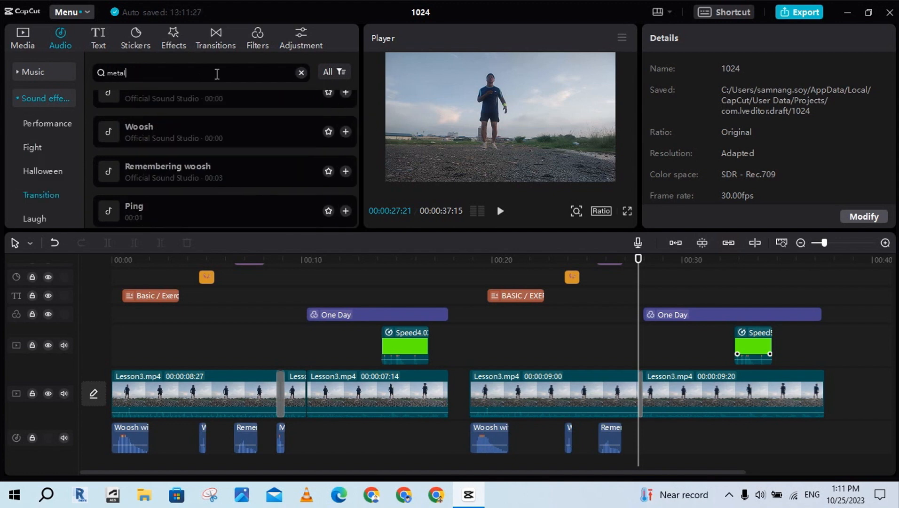
pyautogui.press('Return')
pyautogui.moveTo(238, 114); pyautogui.dragTo(640, 437)
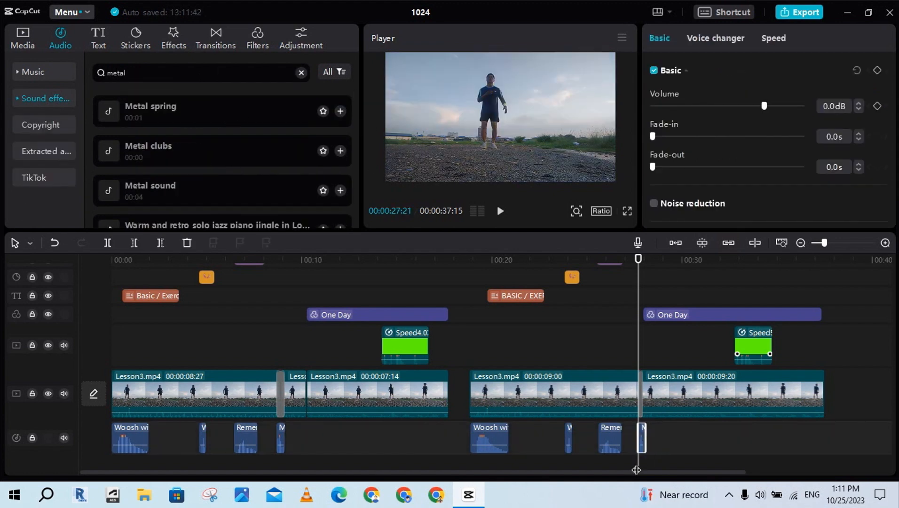
# Step: Play back the second section from 00:00:18:26 to review its sound effects
pyautogui.click(471, 462)
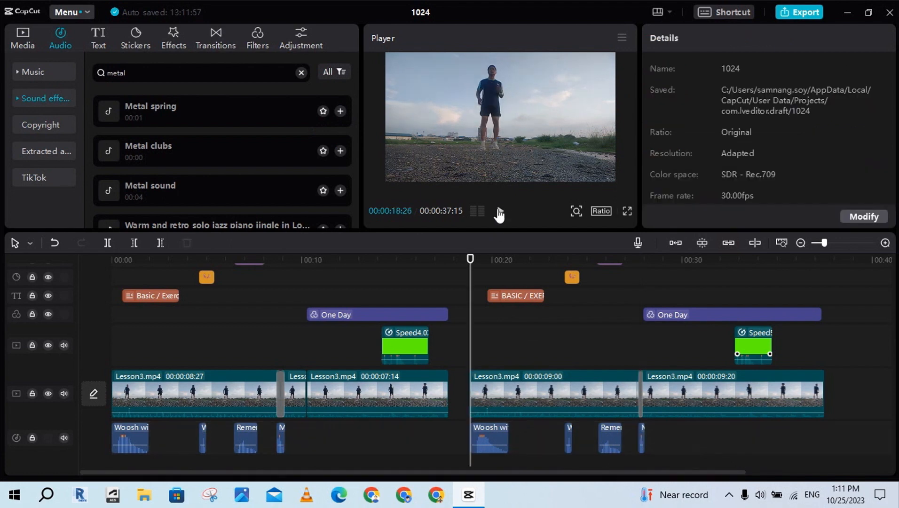
pyautogui.click(500, 211)
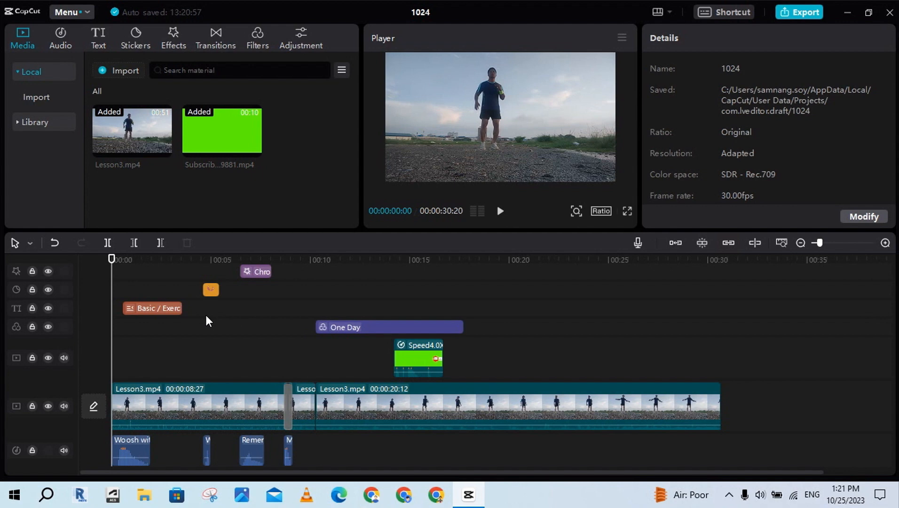
# Step: Mark the export range from 00:00:00:00 to 00:00:17:20, the end of the One Day filter
pyautogui.click(461, 313)
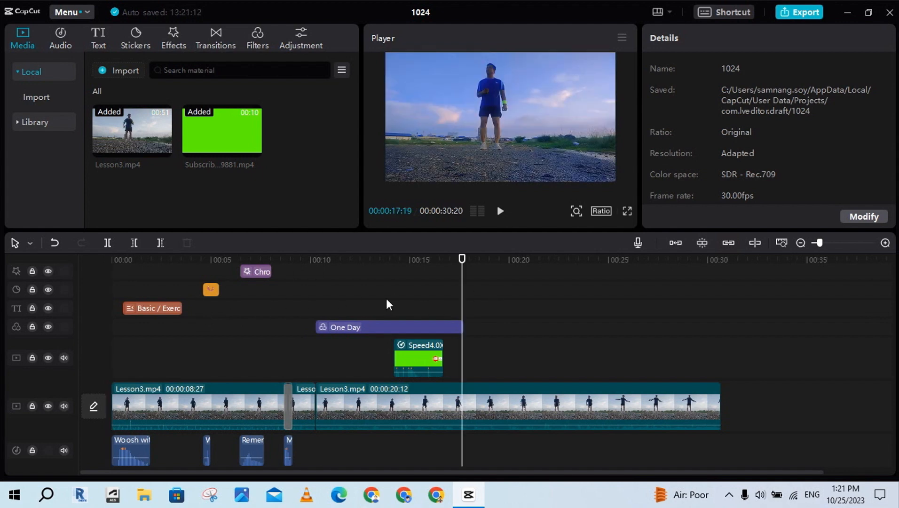
pyautogui.moveTo(128, 362); pyautogui.dragTo(108, 364)
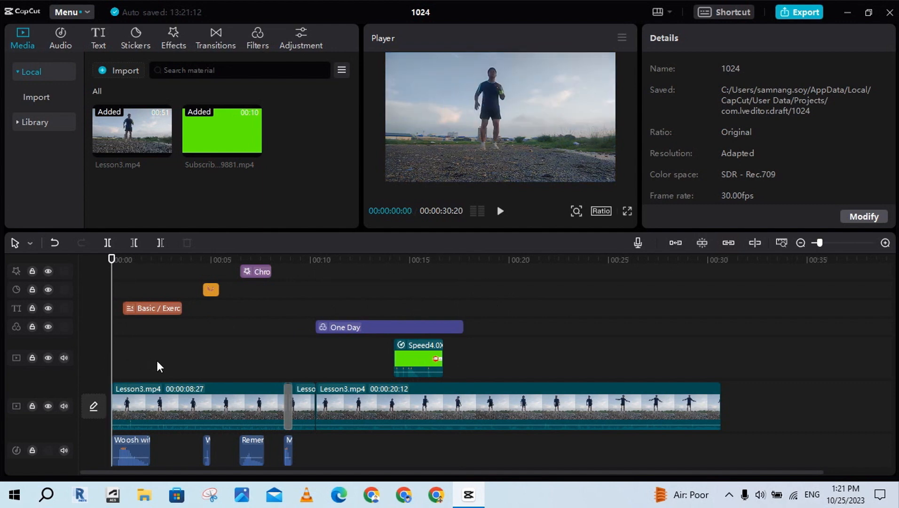
pyautogui.press('i')
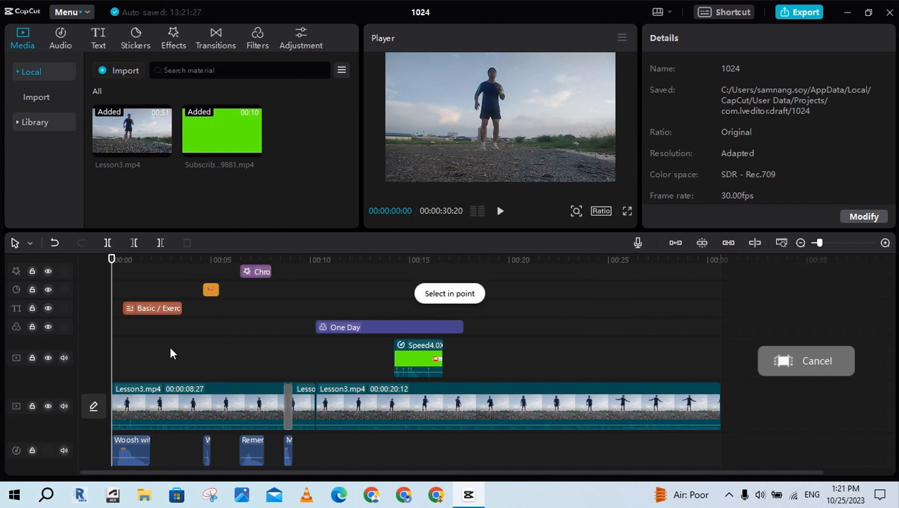
pyautogui.click(463, 322)
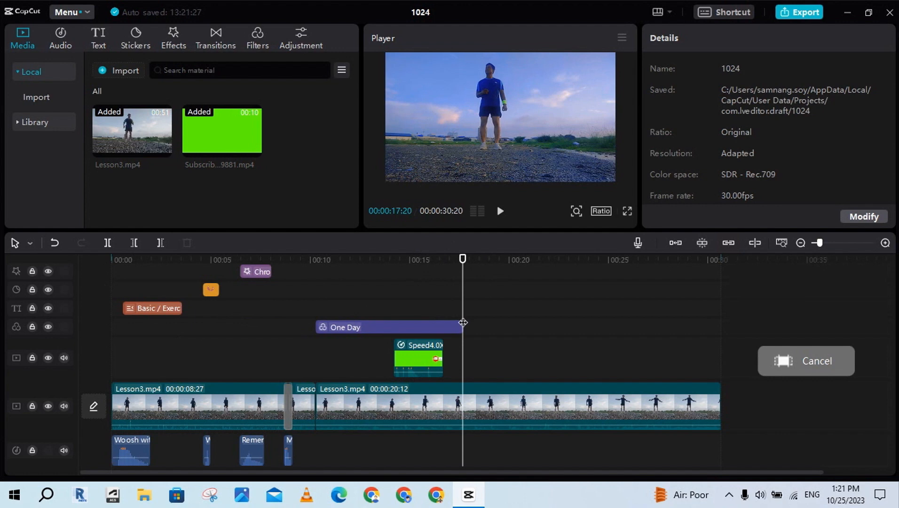
pyautogui.press('o')
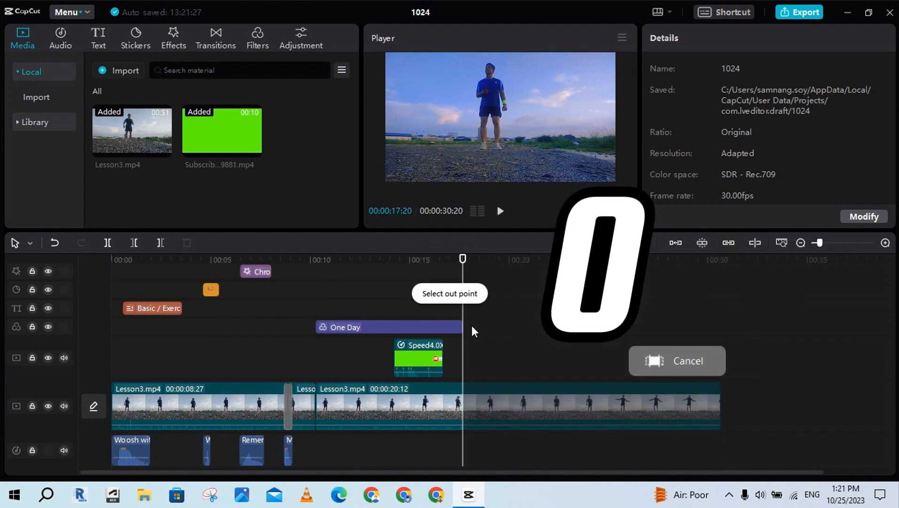
# Step: Export the marked range as an mp4 titled Export Part without sharing it, and clear the range selection
pyautogui.click(804, 13)
pyautogui.moveTo(558, 78); pyautogui.dragTo(507, 96)
pyautogui.press('BackSpace')
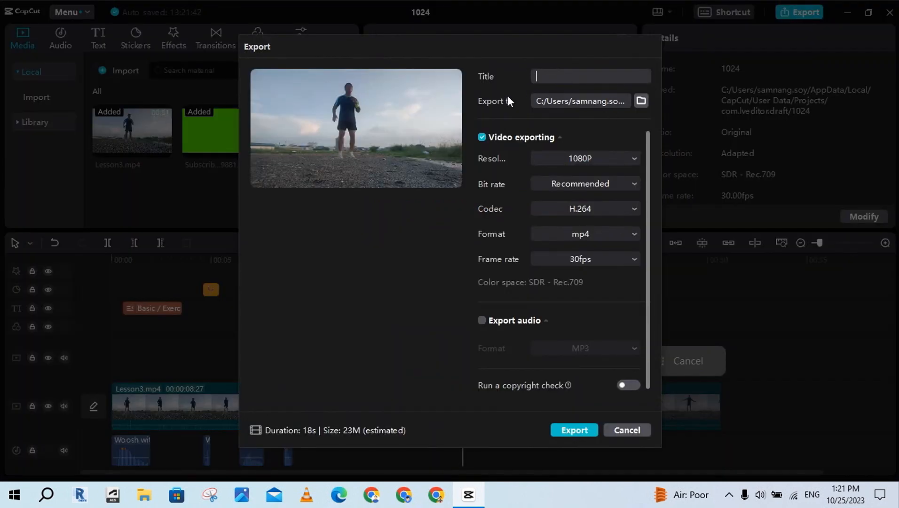
pyautogui.write('Export Part')
pyautogui.click(563, 430)
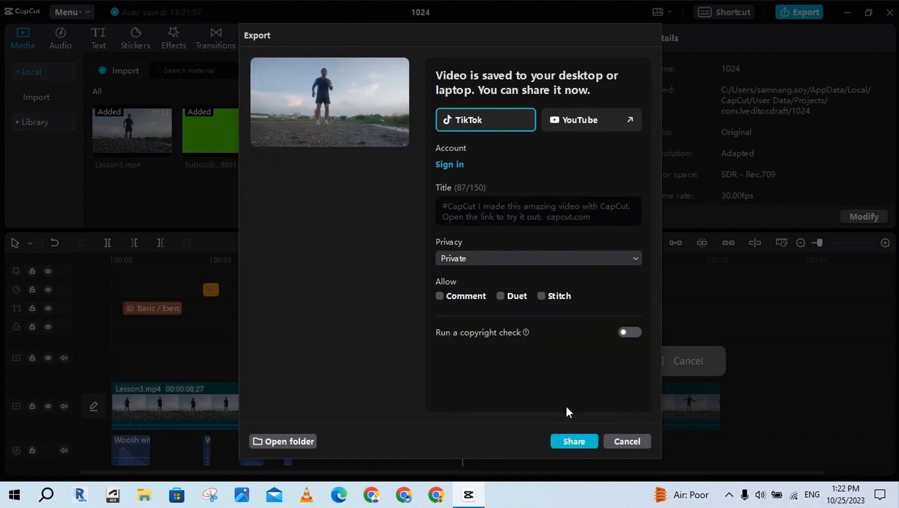
pyautogui.click(627, 440)
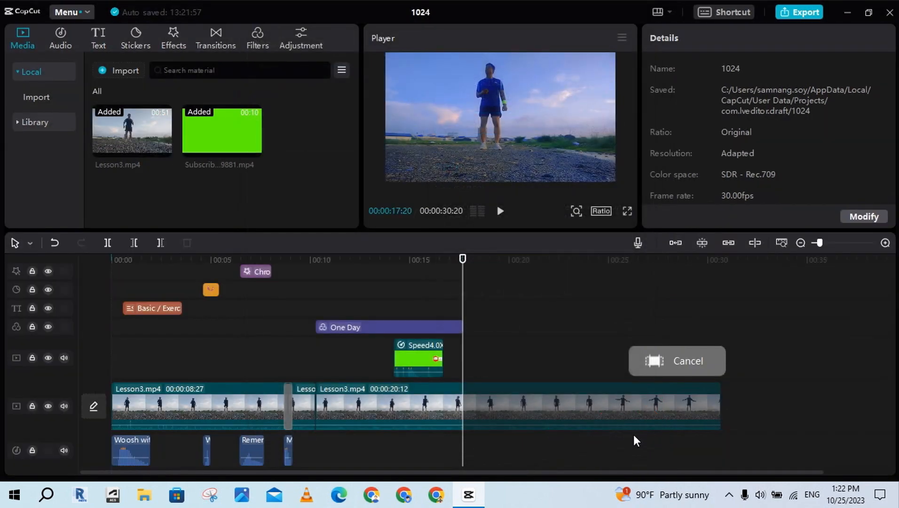
pyautogui.click(680, 368)
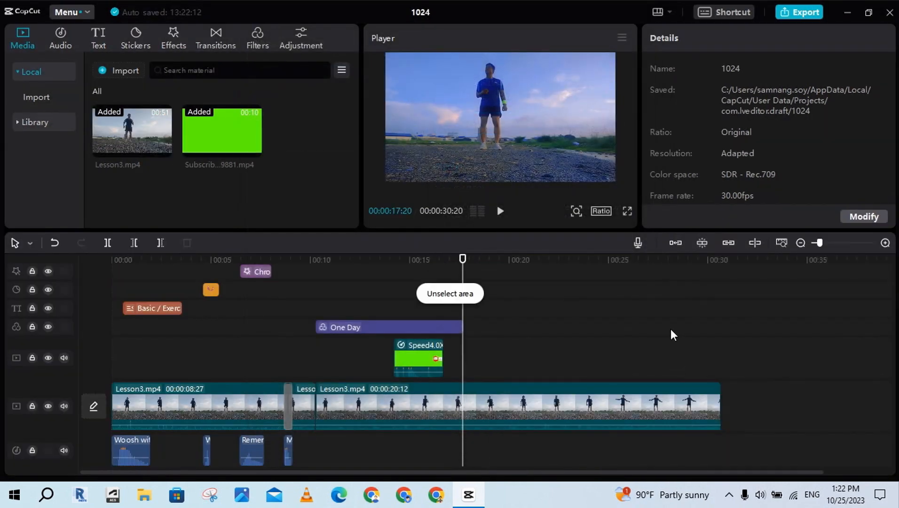
# Step: Open the exported Export Part video from the desktop in Media Player and skip to near its end
pyautogui.click(848, 13)
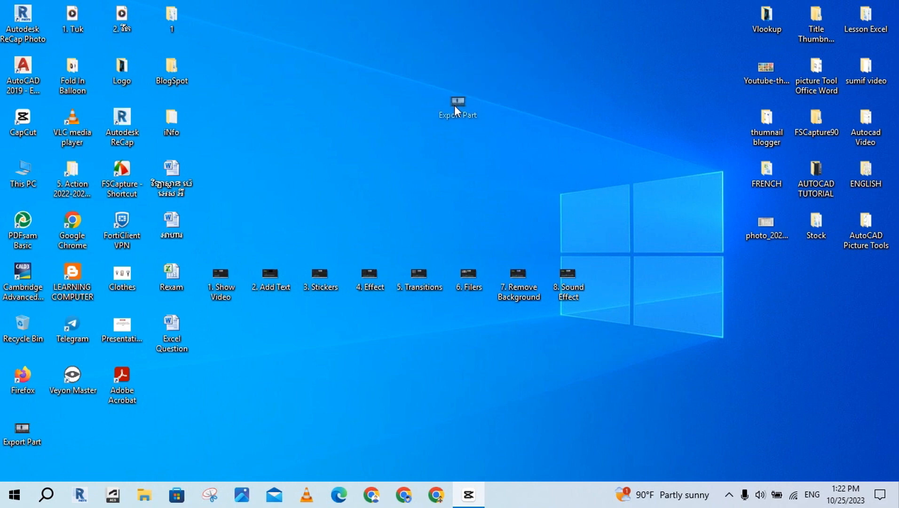
pyautogui.moveTo(455, 106); pyautogui.dragTo(455, 107)
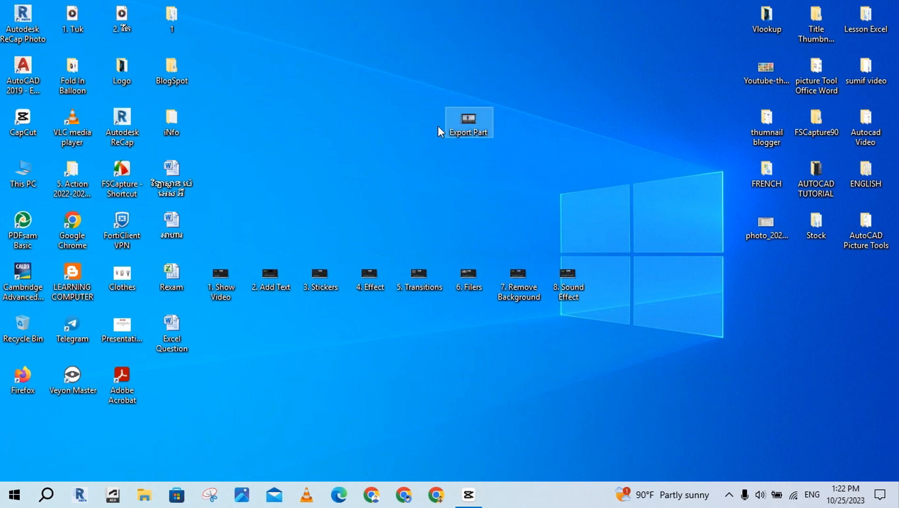
pyautogui.doubleClick(467, 117)
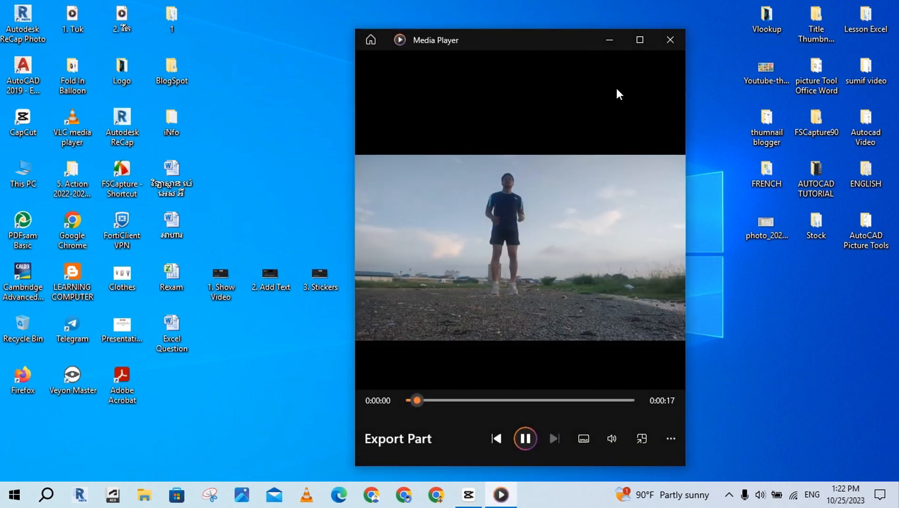
pyautogui.click(618, 399)
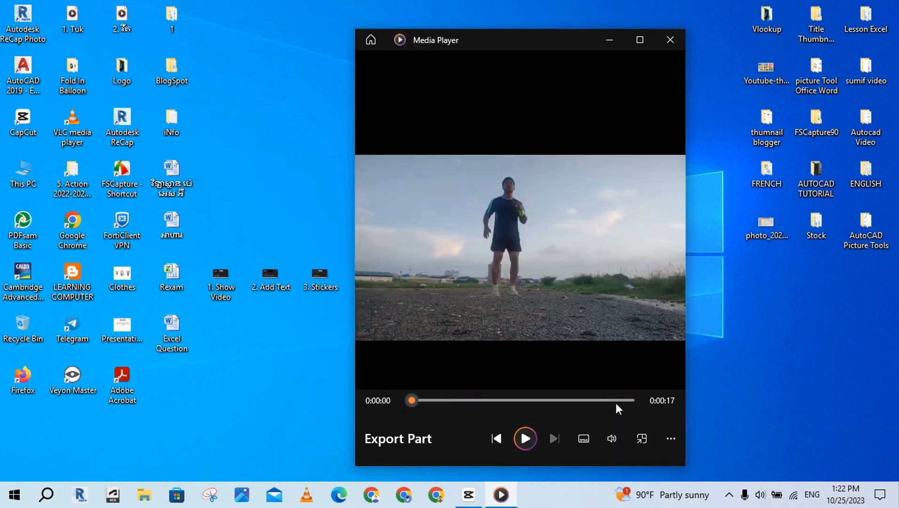